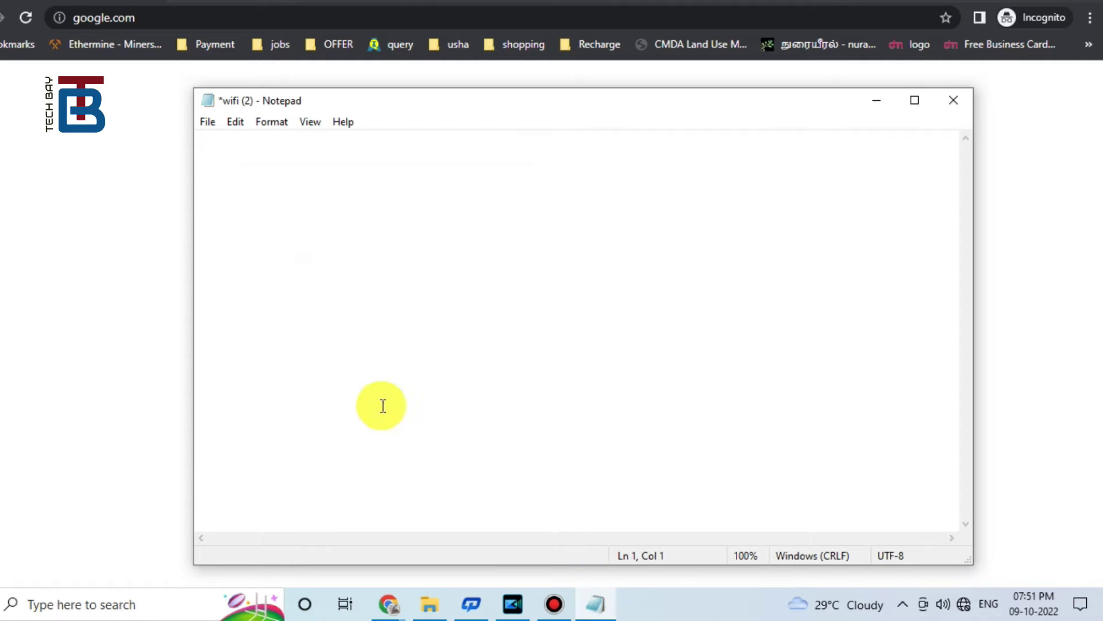
# Step: Paste the 'Wifi Extender/Bridging' heading and the note-these-points-first line into Notepad
pyautogui.hotkey('ctrl', 'z')
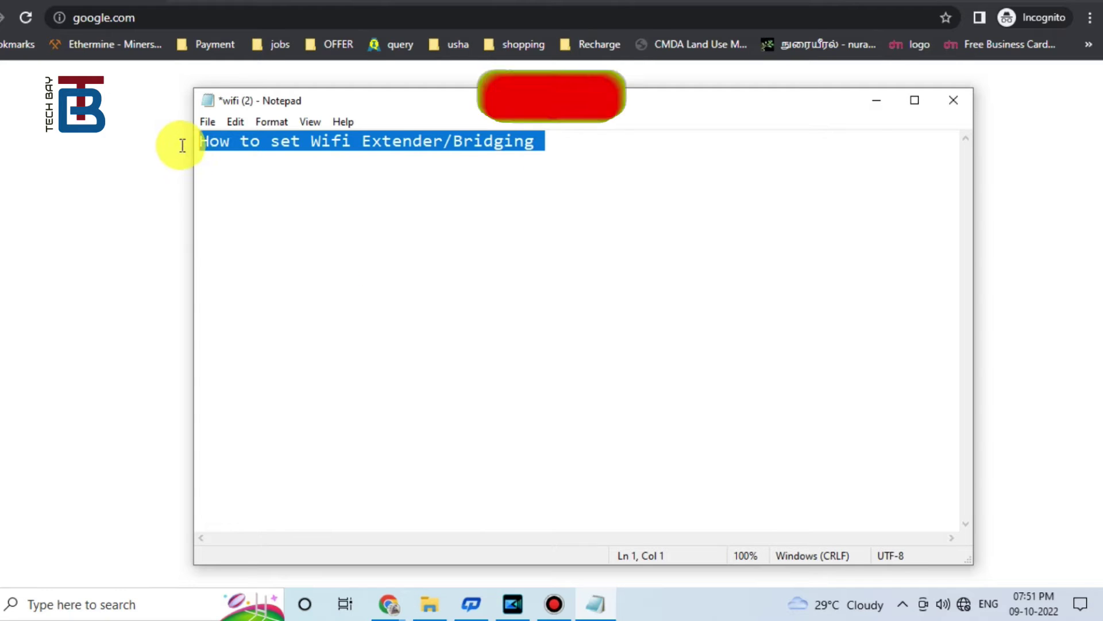
pyautogui.moveTo(182, 143); pyautogui.dragTo(544, 142)
pyautogui.press('Return')
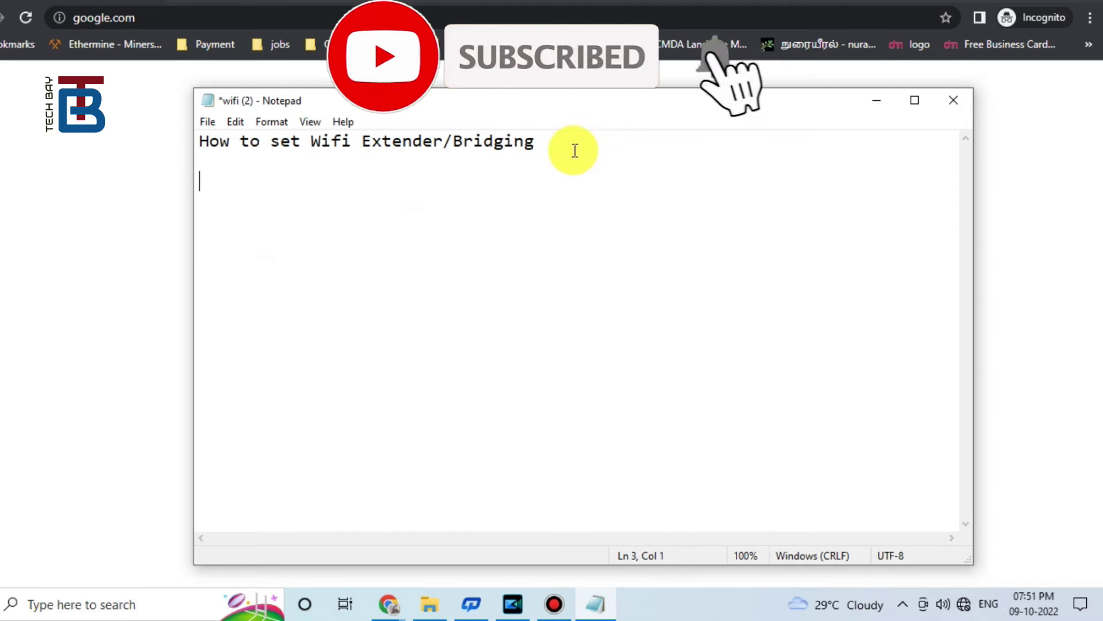
pyautogui.press('Return')
pyautogui.hotkey('ctrl', 'z')
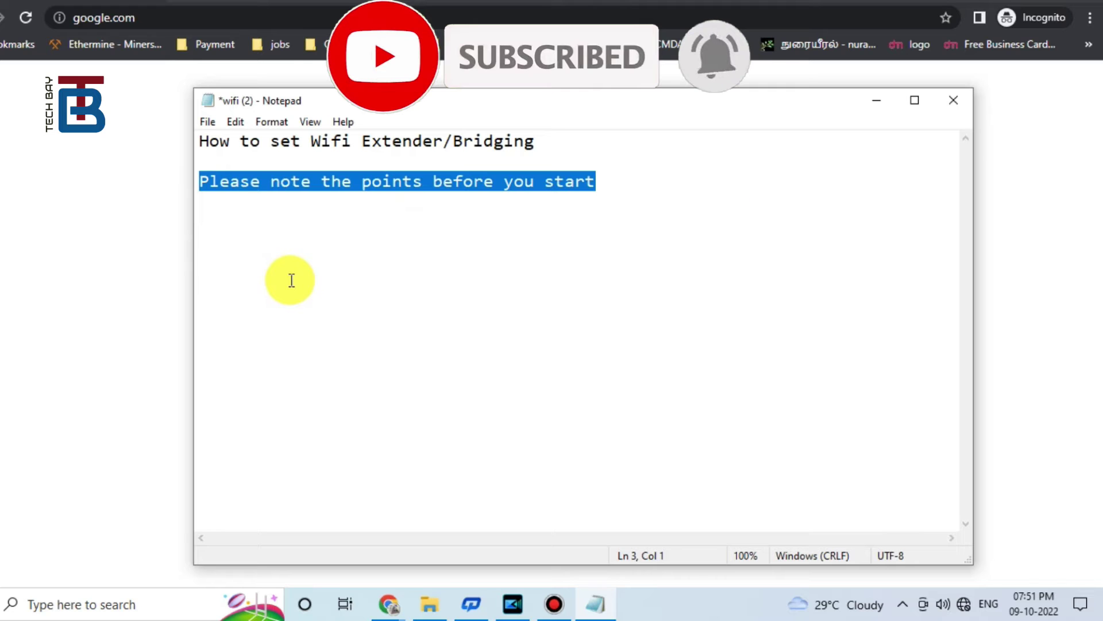
pyautogui.moveTo(201, 182); pyautogui.dragTo(598, 182)
pyautogui.press('Return')
pyautogui.press('Return')
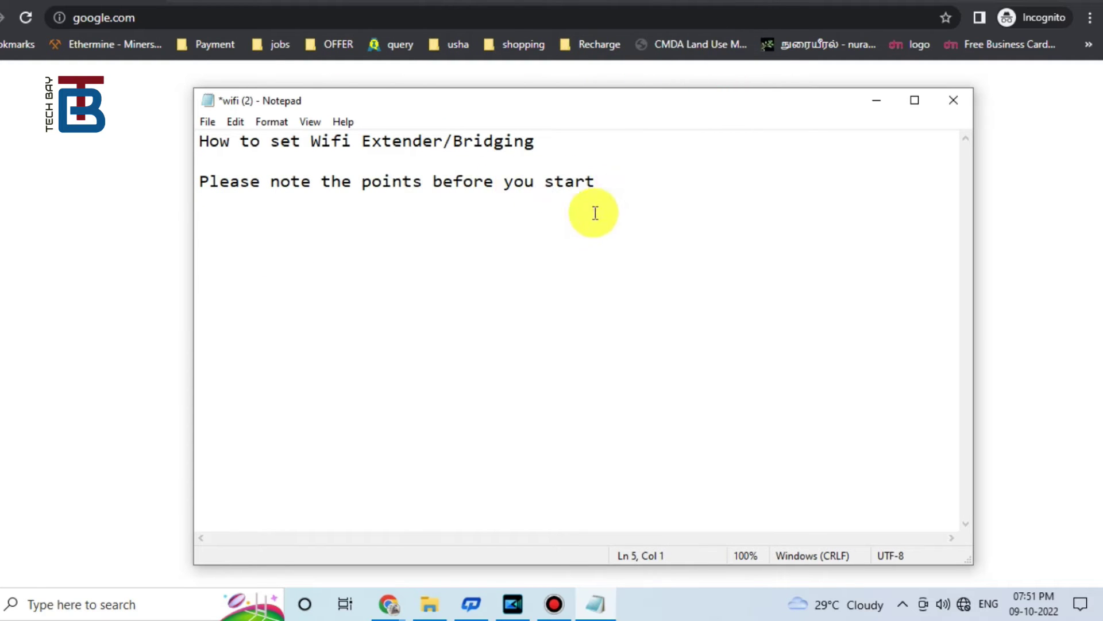
# Step: Add points 1–3: reset-router advice, then the mobile hotspot's network name and password
pyautogui.hotkey('ctrl', 'z')
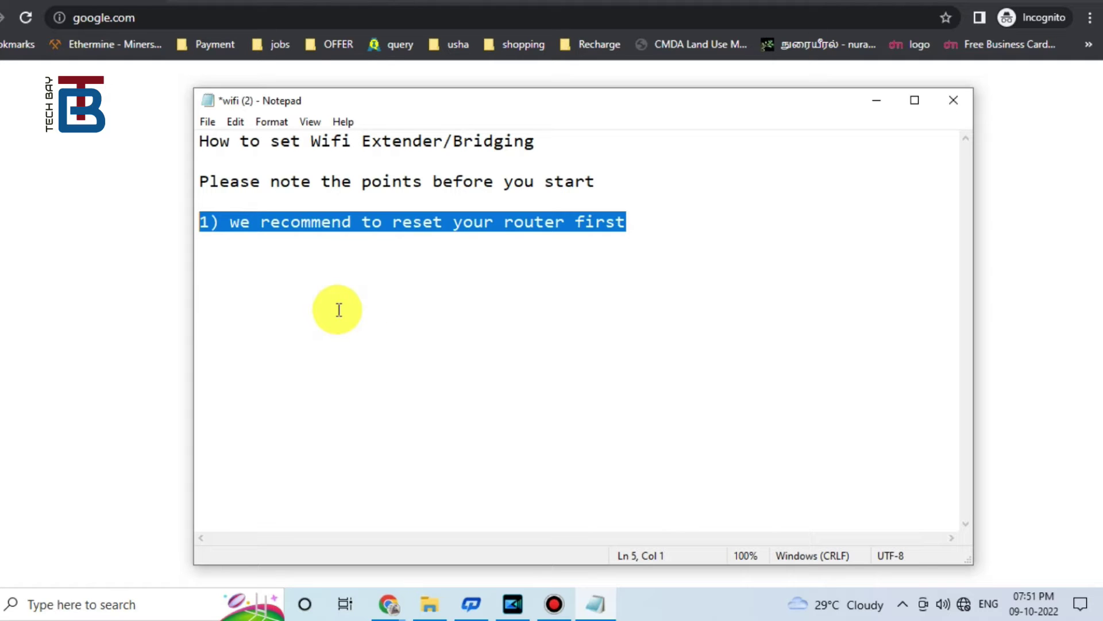
pyautogui.moveTo(211, 222); pyautogui.dragTo(627, 223)
pyautogui.press('Return')
pyautogui.press('Return')
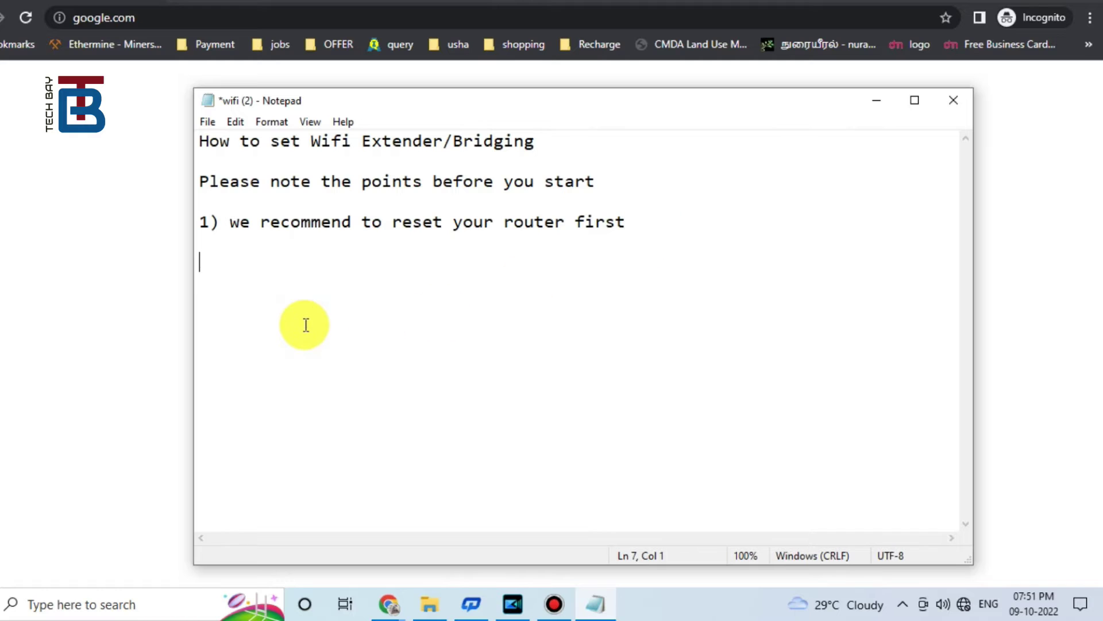
pyautogui.hotkey('ctrl', 'z')
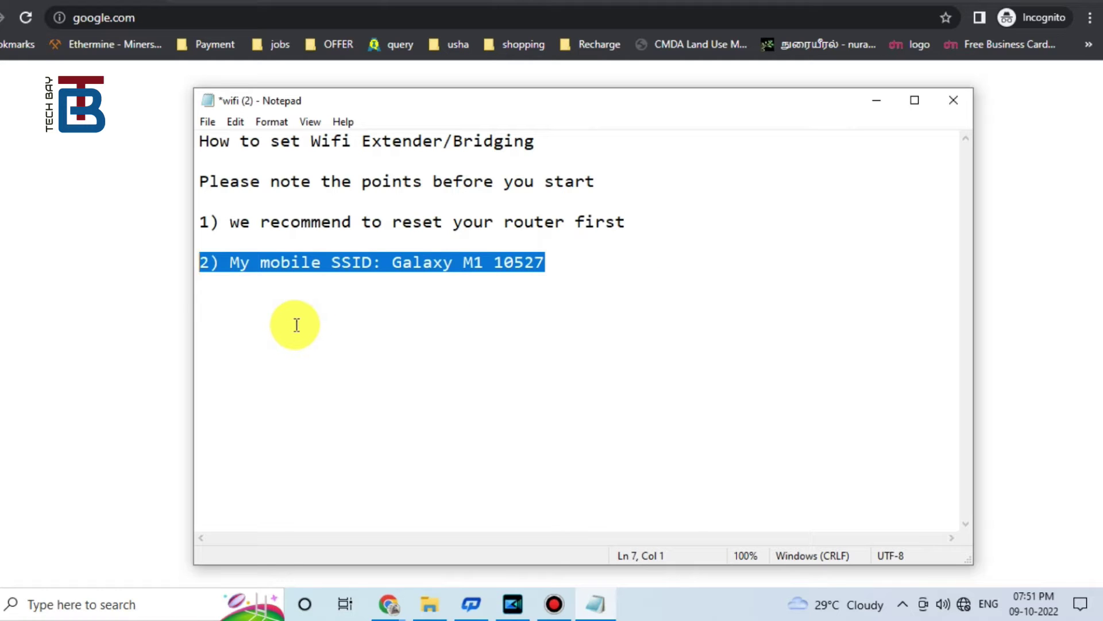
pyautogui.moveTo(197, 263); pyautogui.dragTo(574, 264)
pyautogui.press('Return')
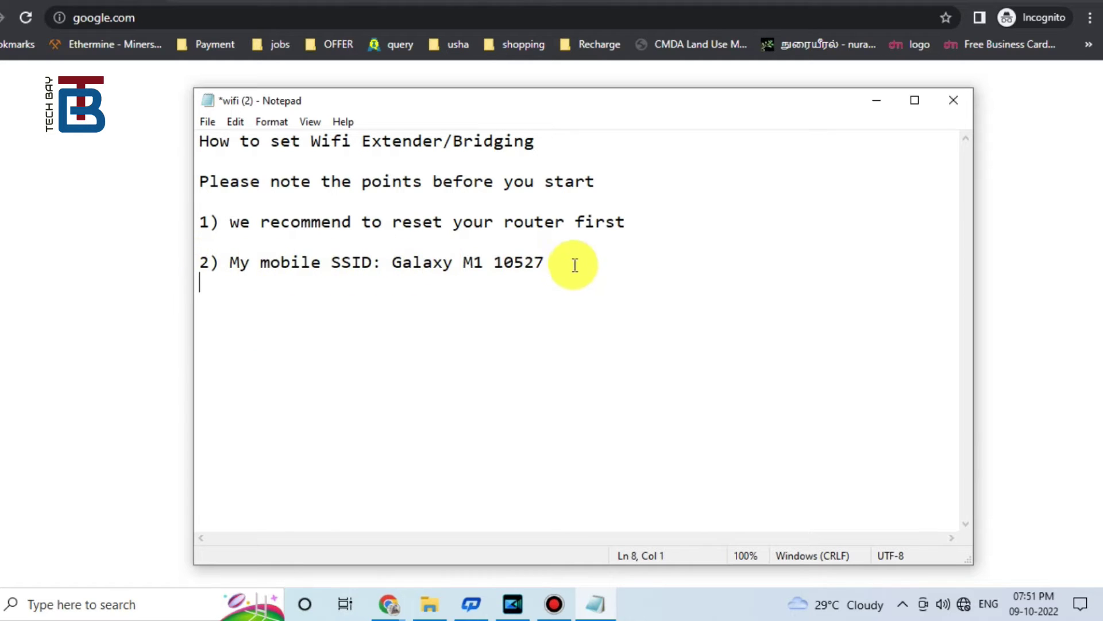
pyautogui.hotkey('ctrl', 'z')
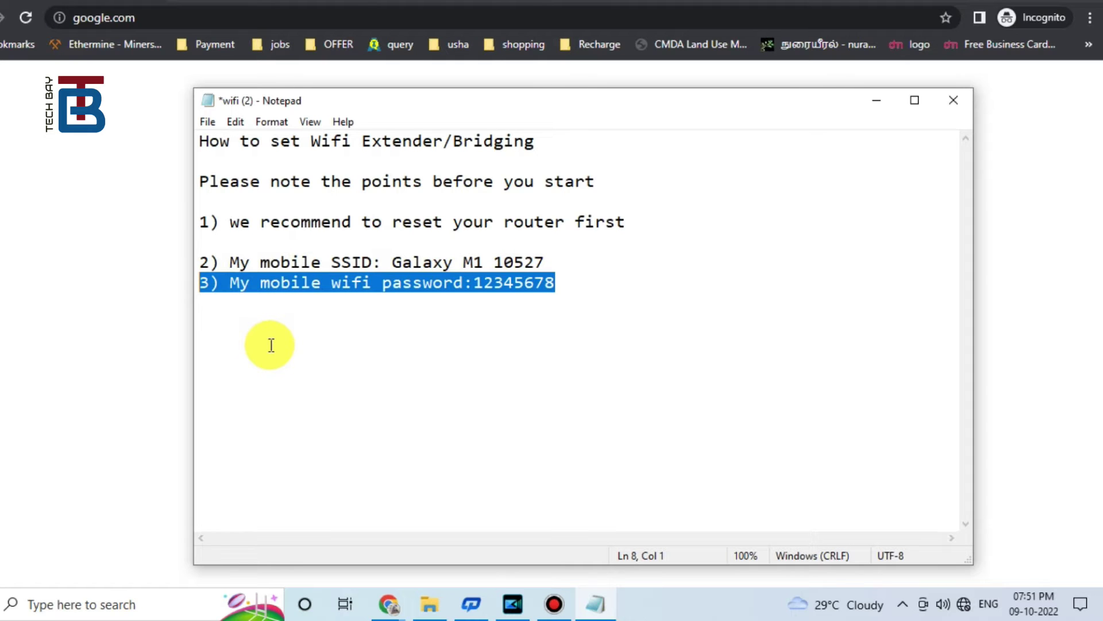
pyautogui.moveTo(201, 281); pyautogui.dragTo(571, 280)
pyautogui.press('Return')
pyautogui.press('Return')
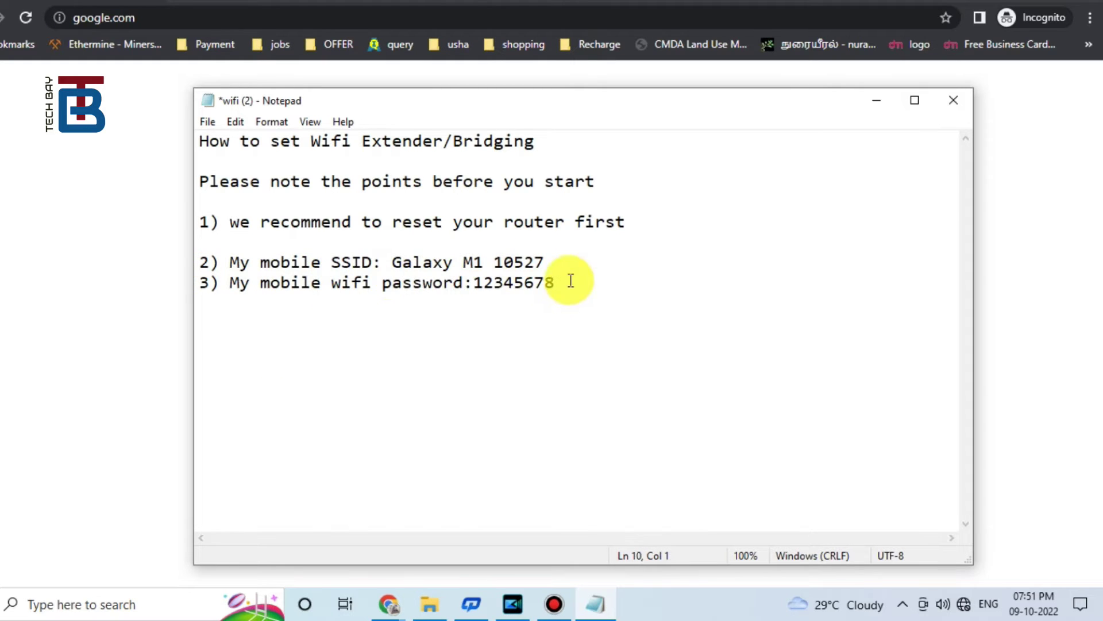
pyautogui.hotkey('ctrl', 'z')
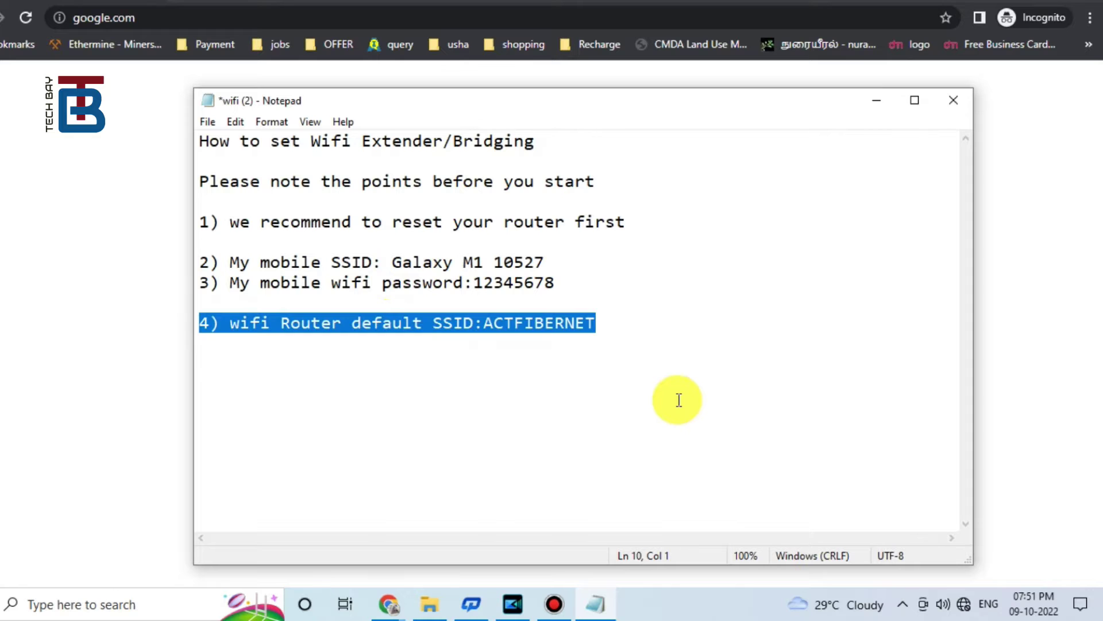
pyautogui.moveTo(197, 320); pyautogui.dragTo(563, 321)
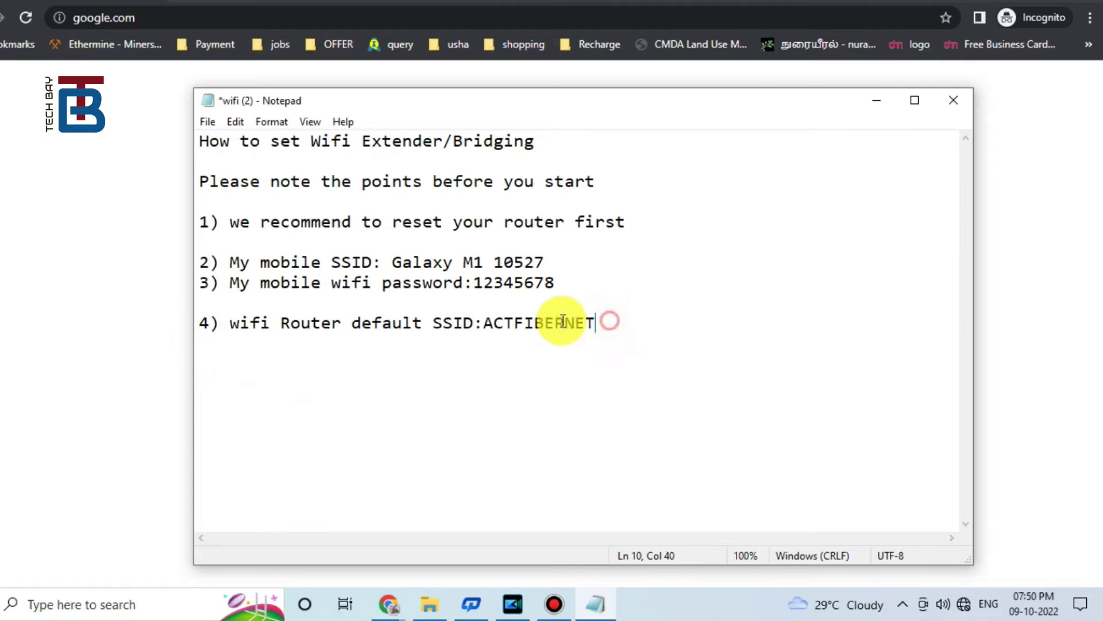
pyautogui.press('Return')
pyautogui.hotkey('ctrl', 'z')
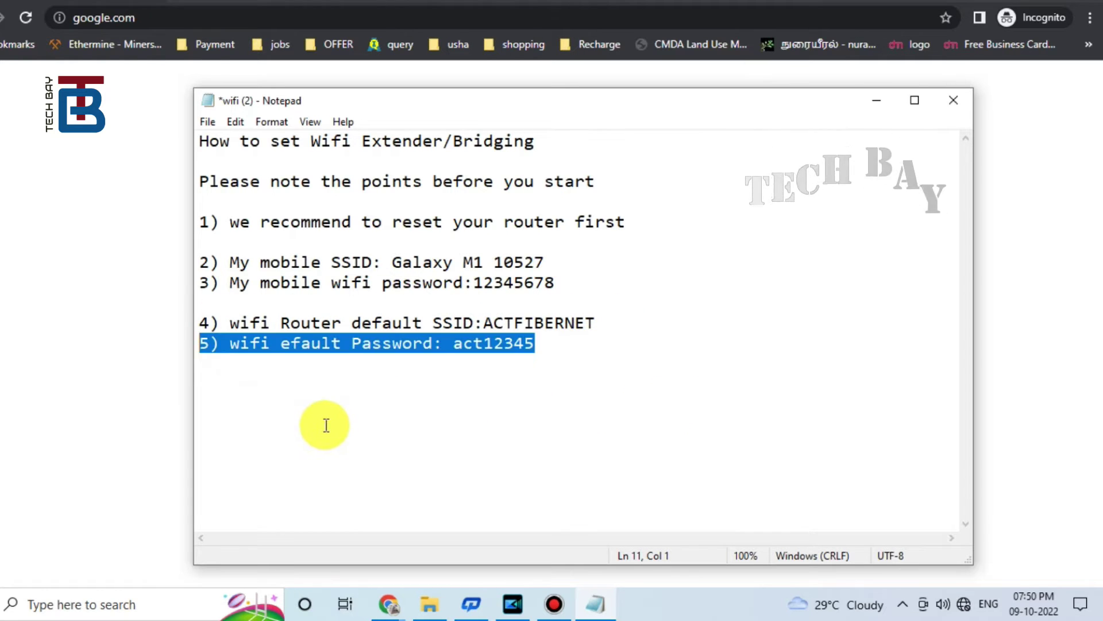
pyautogui.hotkey('shift', 'Right')
pyautogui.hotkey('shift', 'Right')
pyautogui.hotkey('shift', 'Right')
pyautogui.hotkey('shift', 'Right')
pyautogui.hotkey('shift', 'Right')
pyautogui.hotkey('shift', 'Right')
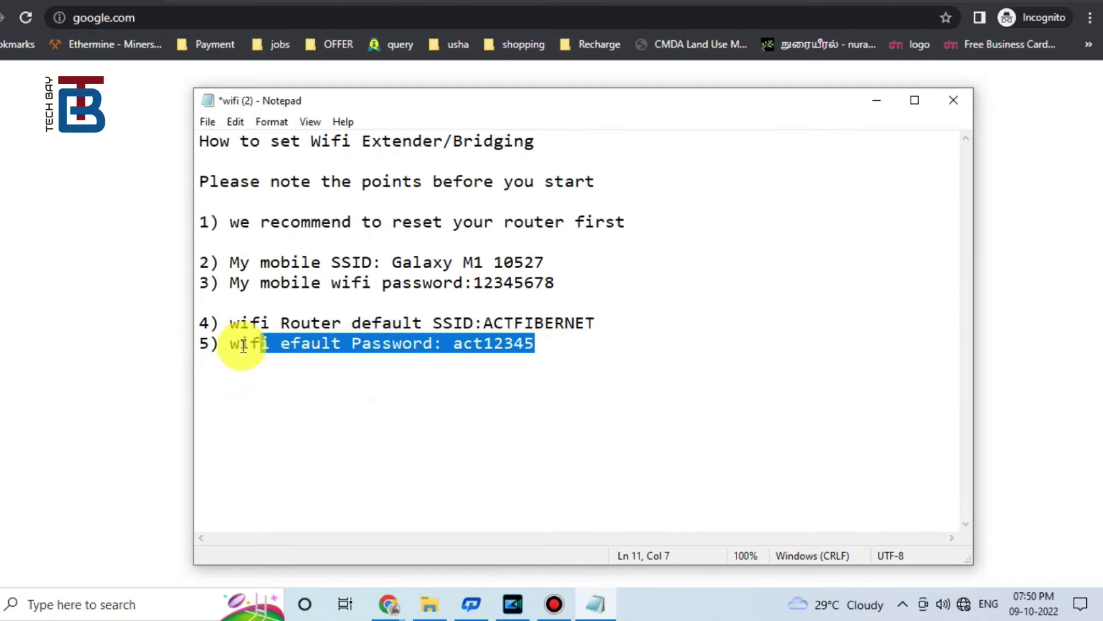
pyautogui.moveTo(244, 345); pyautogui.dragTo(529, 345)
pyautogui.press('Return')
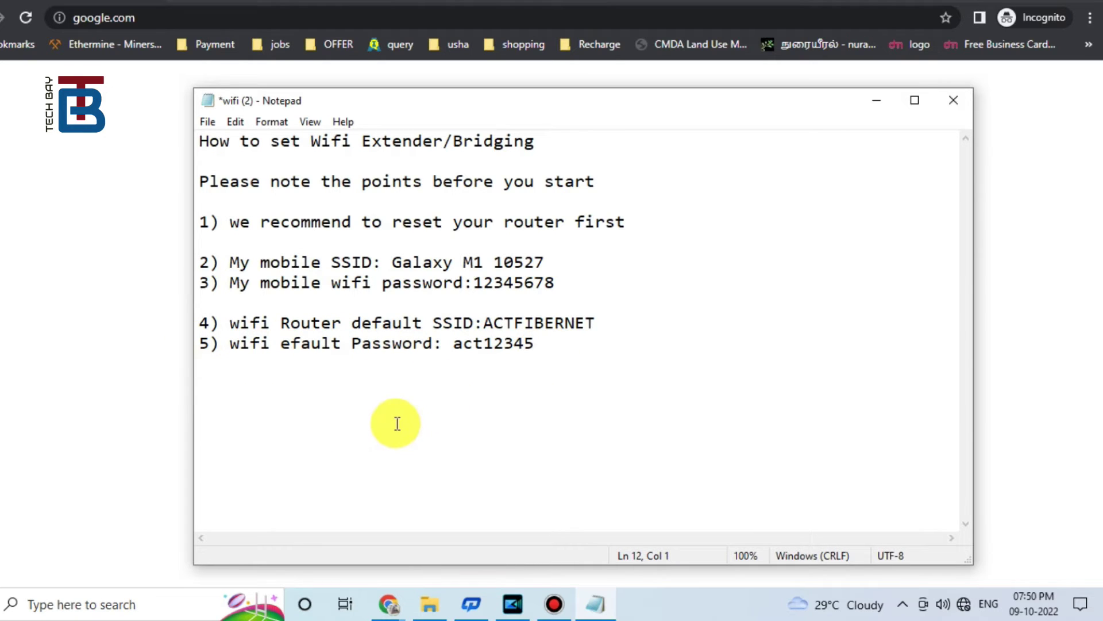
pyautogui.hotkey('ctrl', 'z')
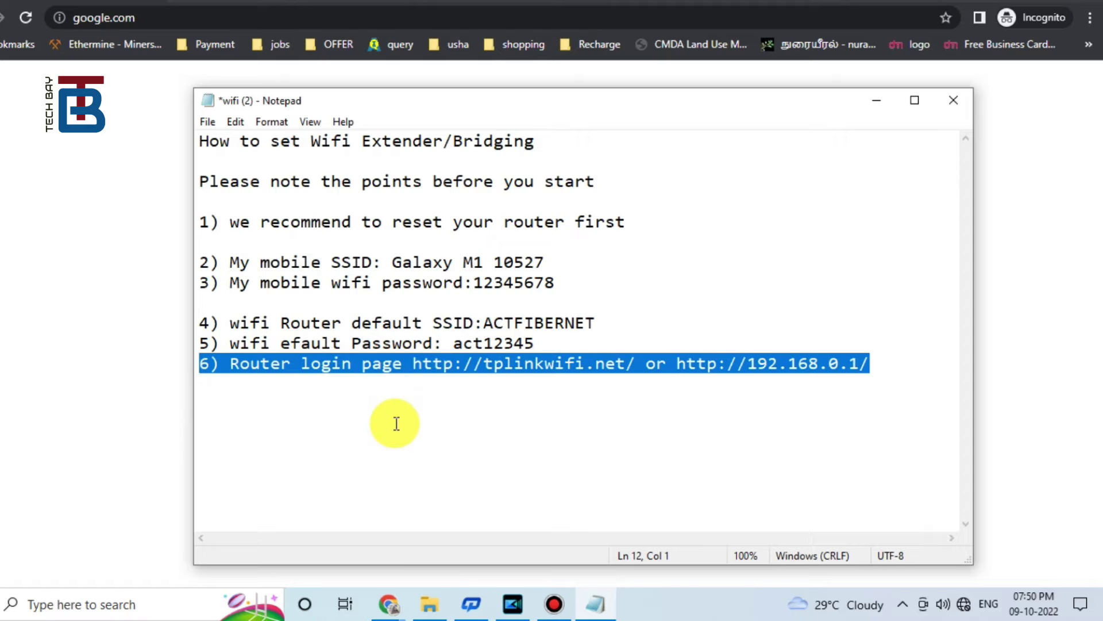
pyautogui.moveTo(200, 365); pyautogui.dragTo(877, 363)
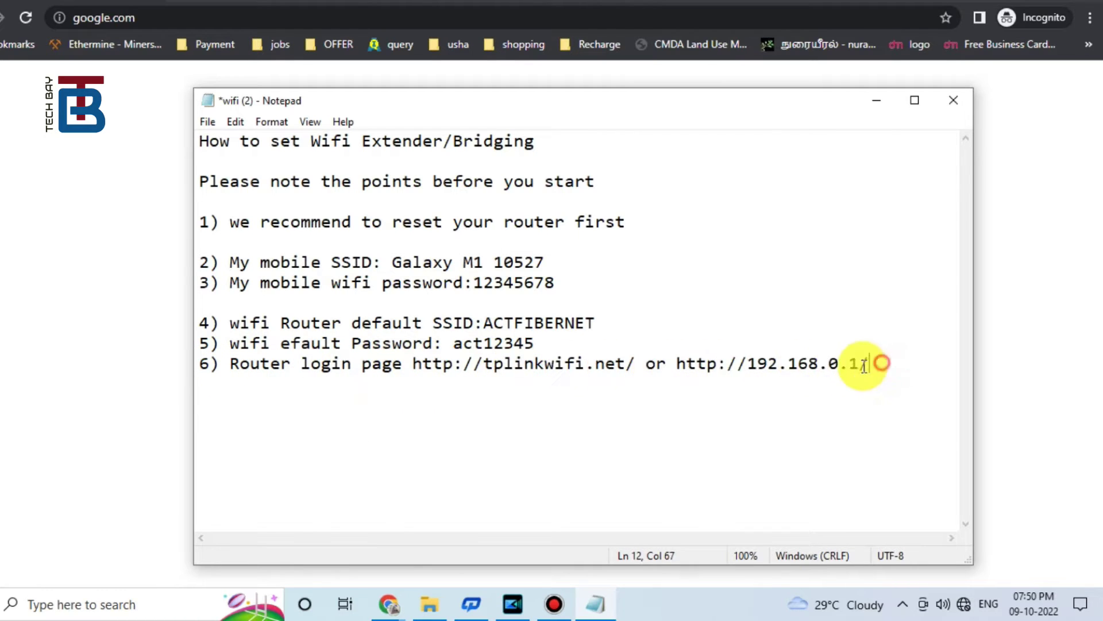
pyautogui.press('Return')
pyautogui.hotkey('ctrl', 'z')
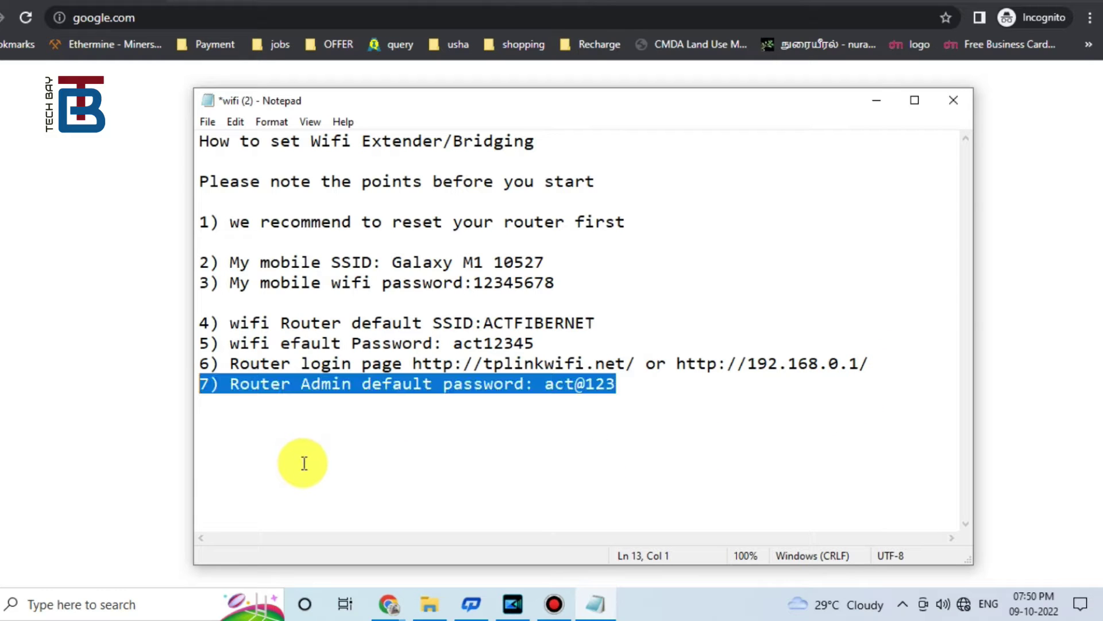
pyautogui.moveTo(197, 386); pyautogui.dragTo(630, 382)
pyautogui.press('Return')
pyautogui.press('Return')
pyautogui.hotkey('ctrl', 'z')
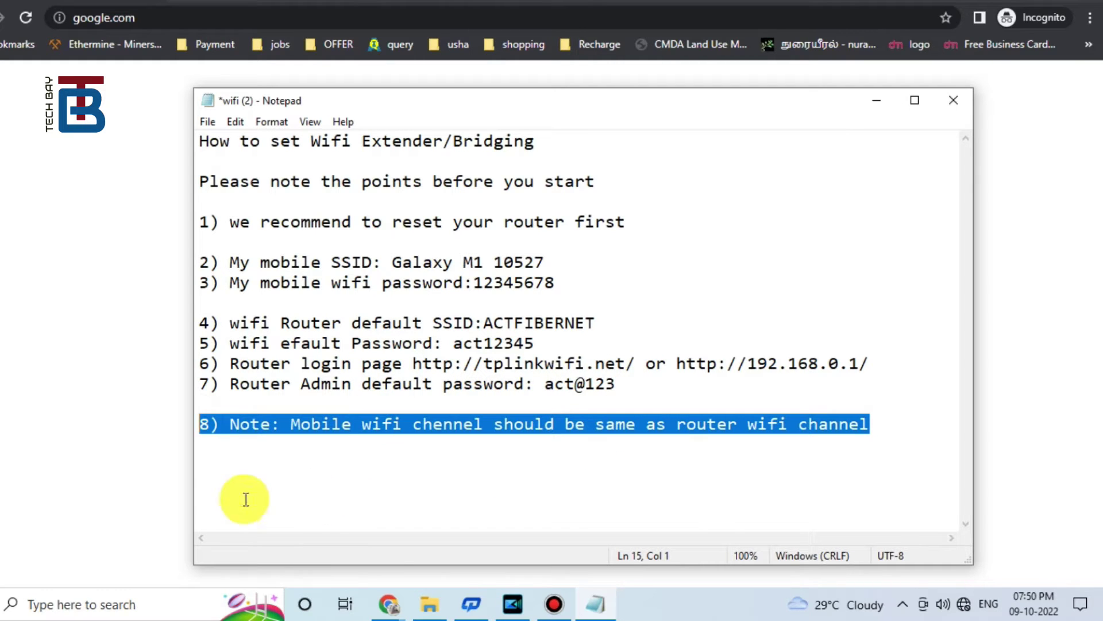
pyautogui.moveTo(197, 422); pyautogui.dragTo(877, 426)
pyautogui.press('Return')
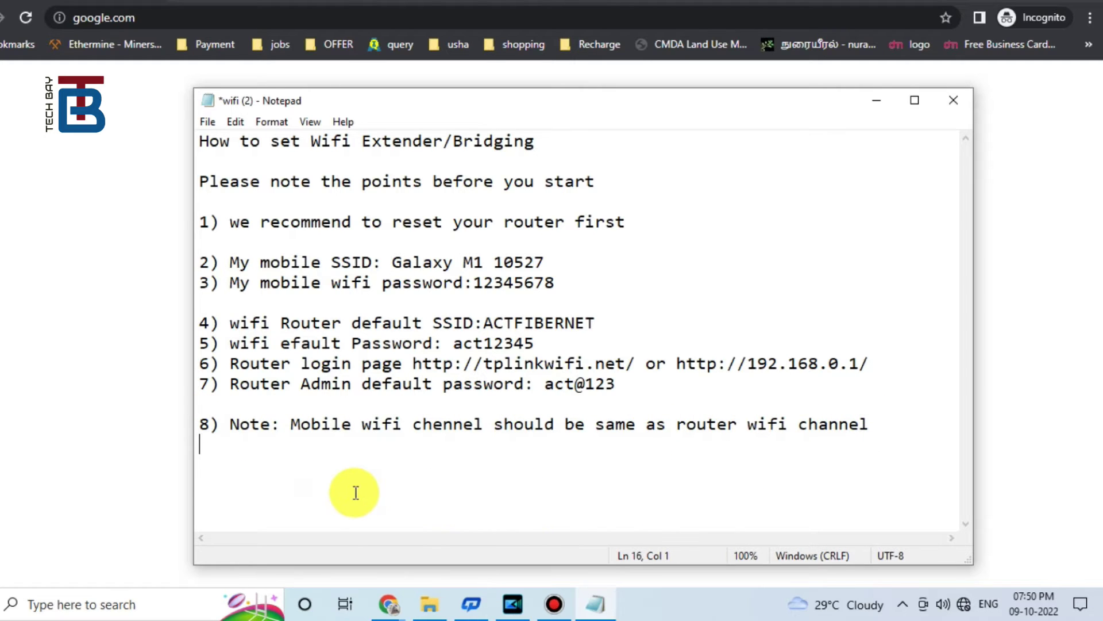
pyautogui.hotkey('ctrl', 'z')
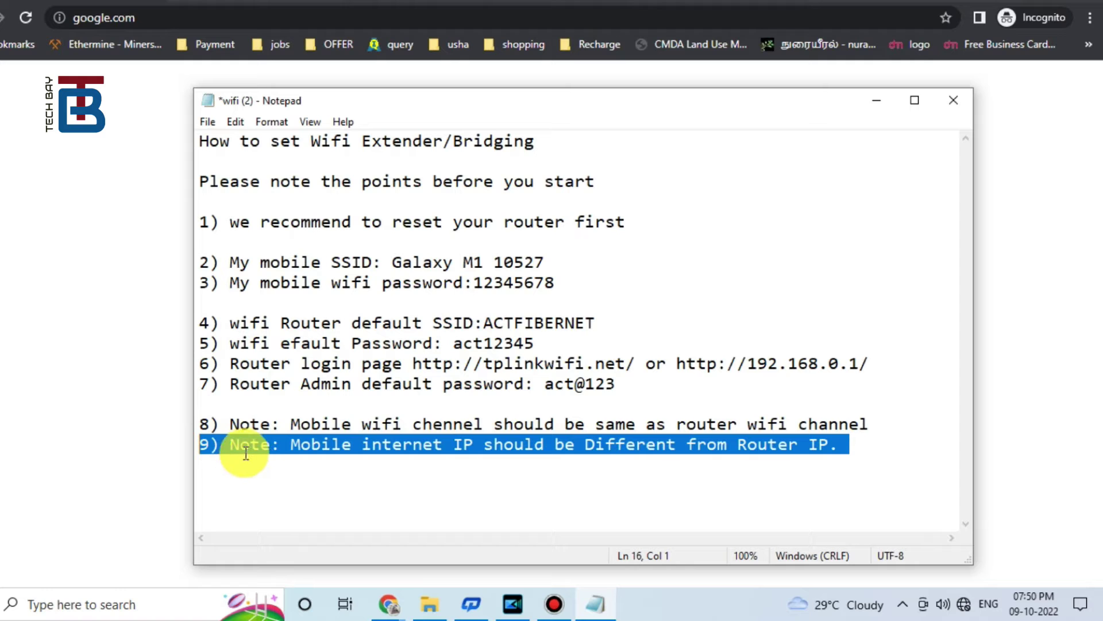
pyautogui.moveTo(201, 459); pyautogui.dragTo(863, 449)
pyautogui.press('Return')
pyautogui.press('Tab')
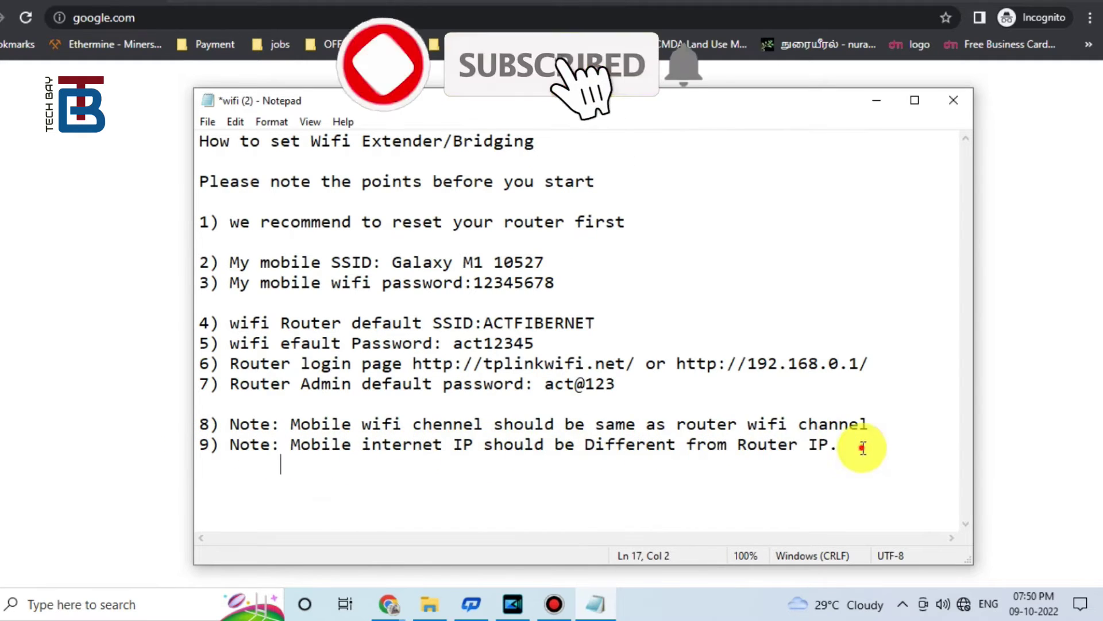
pyautogui.hotkey('ctrl', 'z')
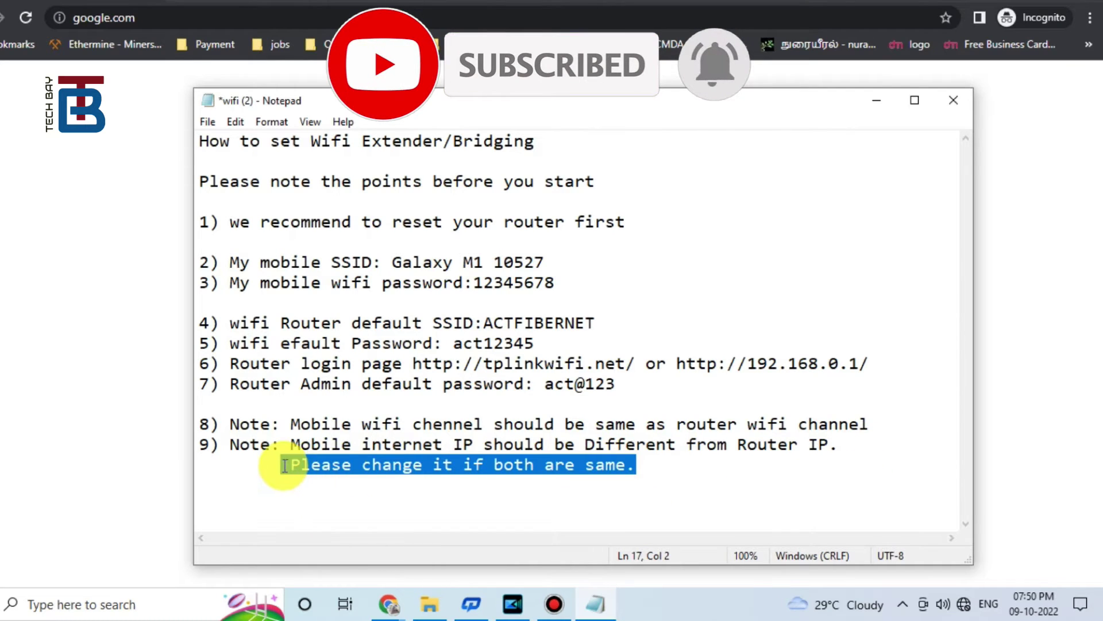
pyautogui.moveTo(285, 465); pyautogui.dragTo(661, 463)
pyautogui.press('Return')
pyautogui.press('Return')
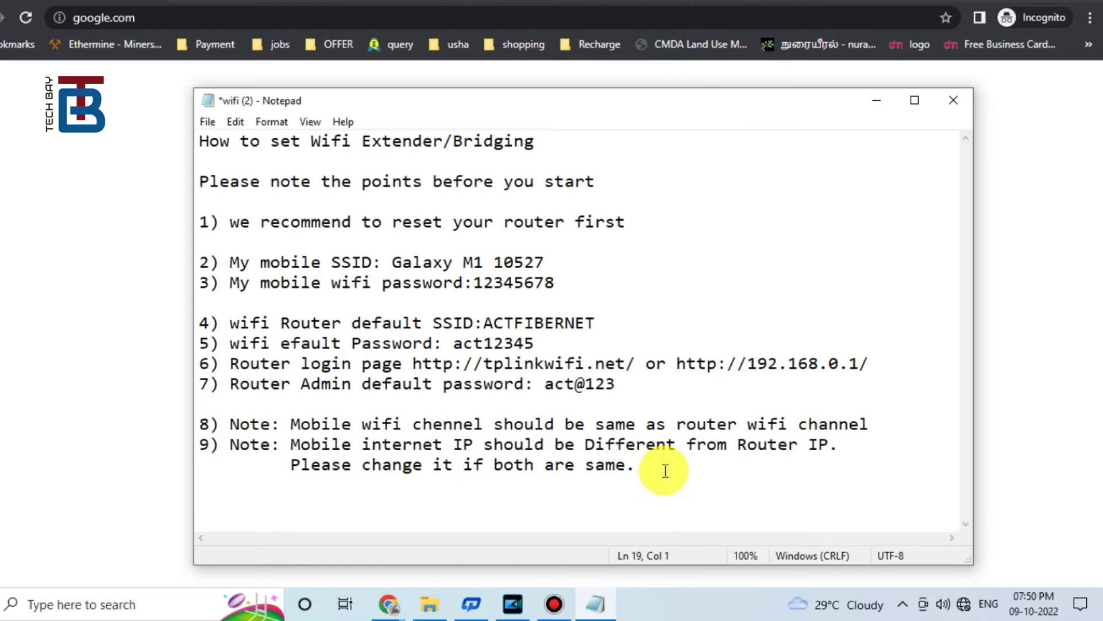
pyautogui.hotkey('ctrl', 'z')
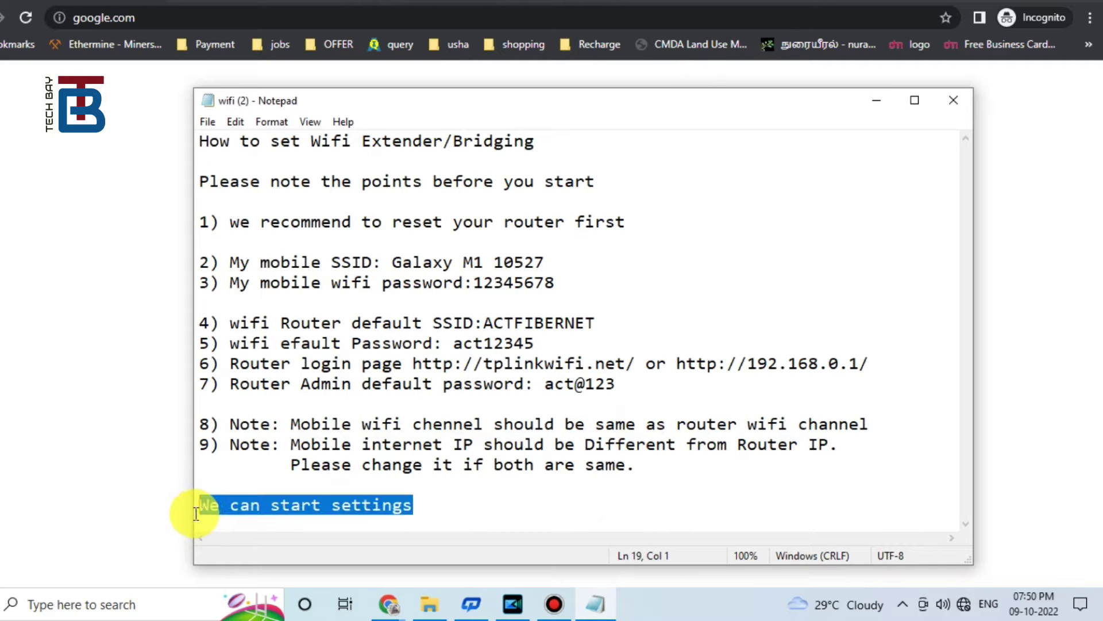
pyautogui.moveTo(196, 513); pyautogui.dragTo(458, 509)
pyautogui.hotkey('ctrl', 'Home')
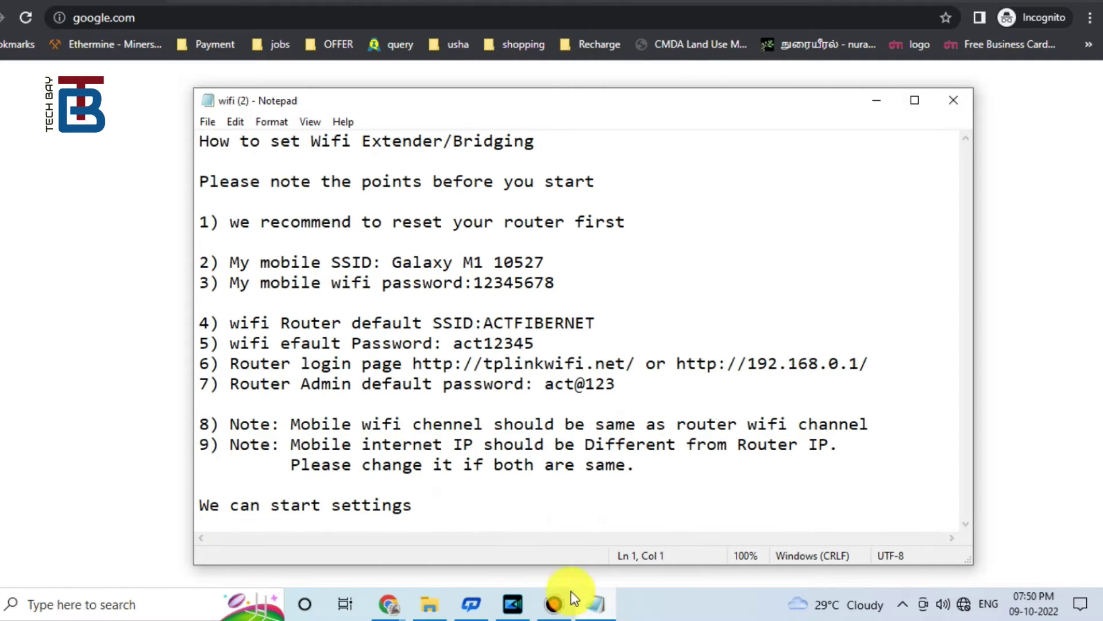
# Step: Join the ACTFIBERNET Wi-Fi with Connect automatically off, entering its security key and allowing discovery
pyautogui.click(595, 608)
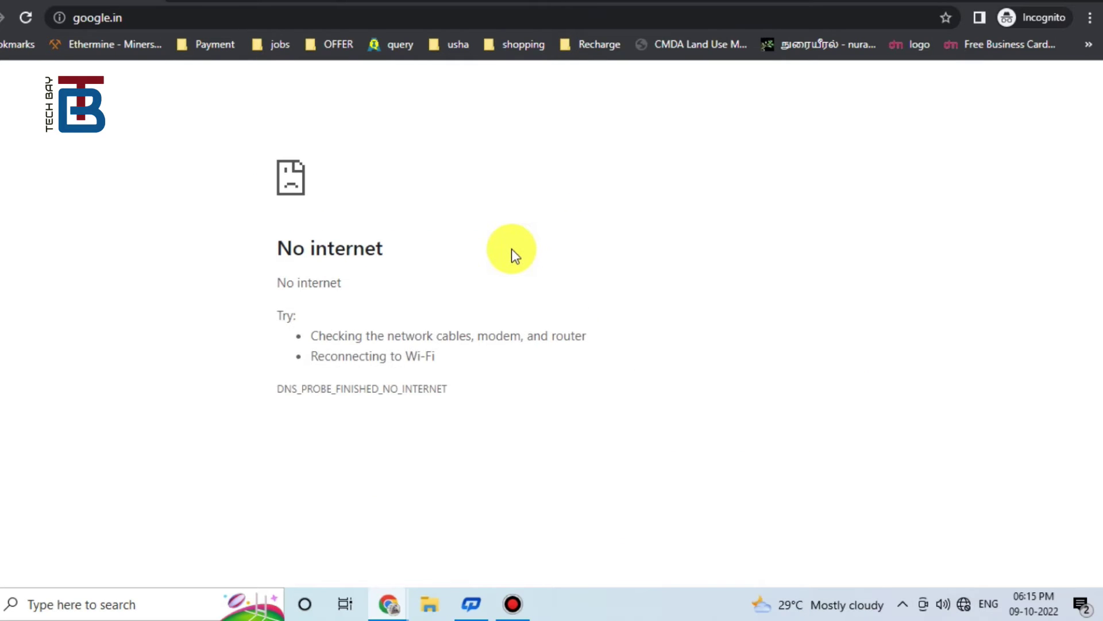
pyautogui.moveTo(454, 251); pyautogui.dragTo(254, 244)
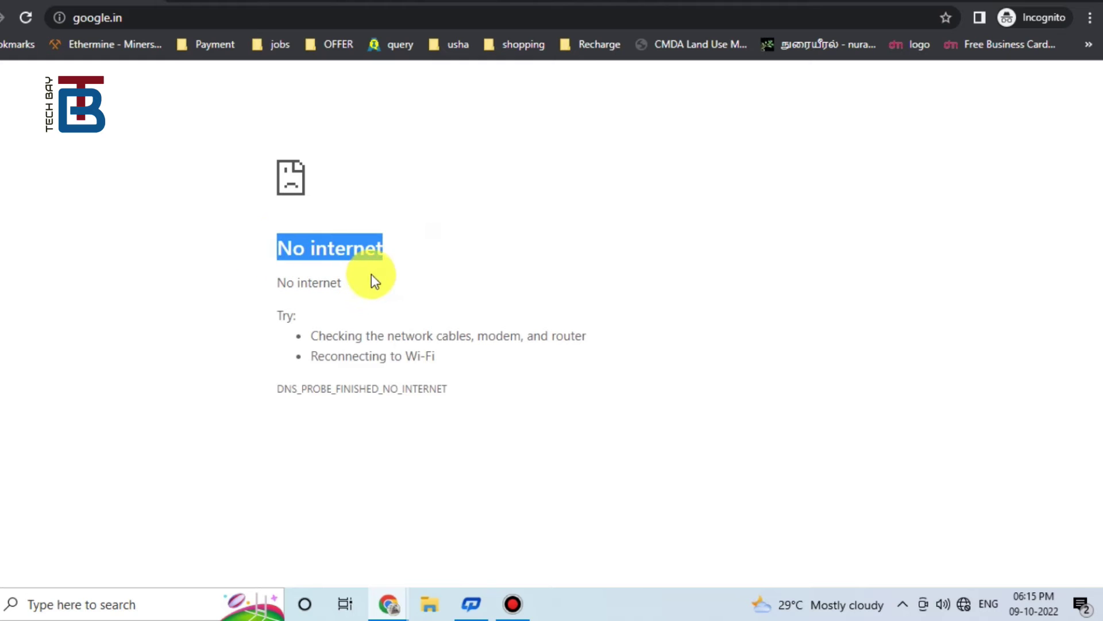
pyautogui.click(959, 605)
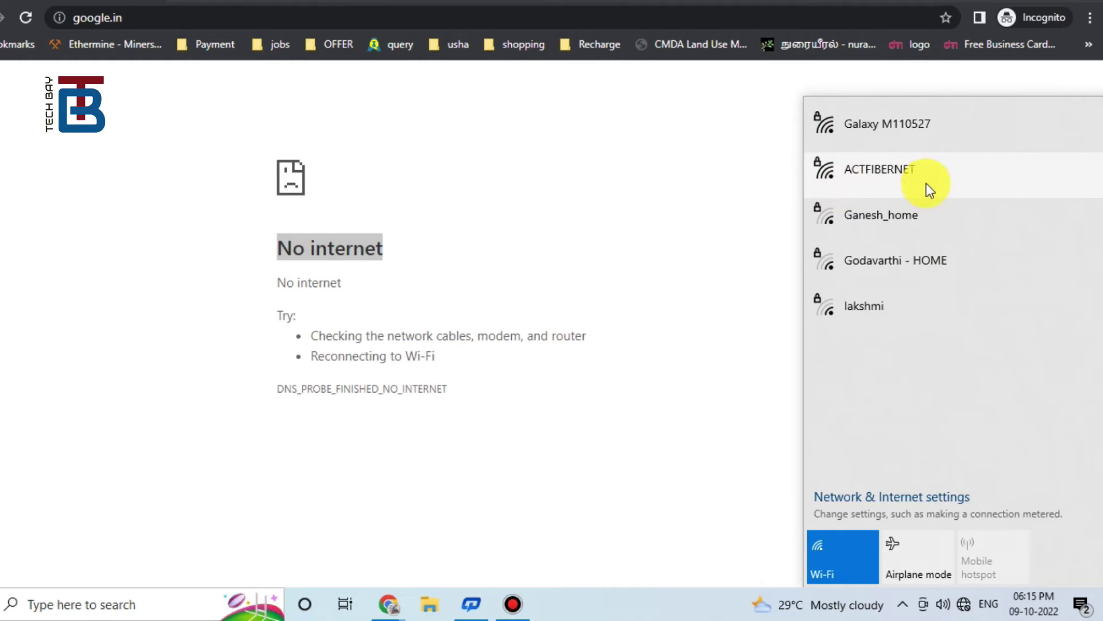
pyautogui.click(877, 171)
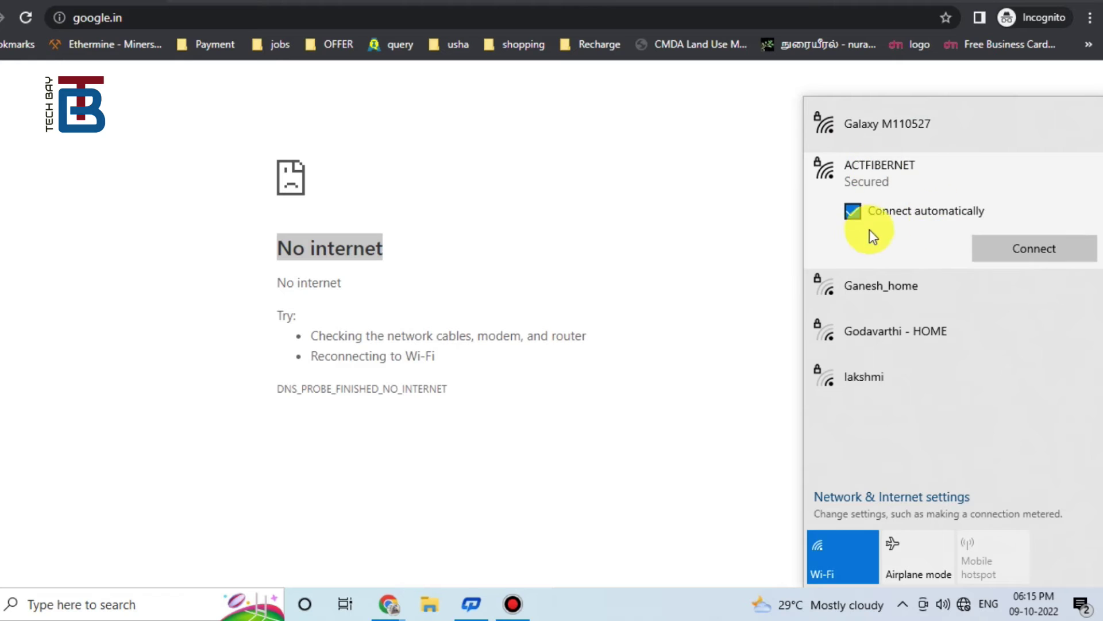
pyautogui.click(855, 214)
pyautogui.click(1043, 253)
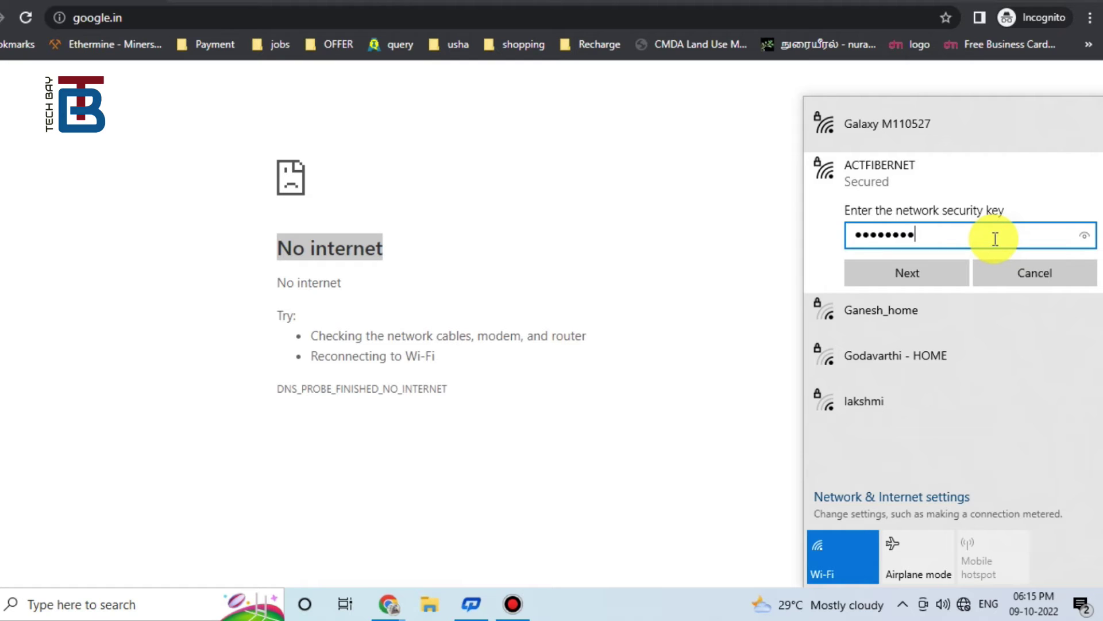
pyautogui.click(1086, 238)
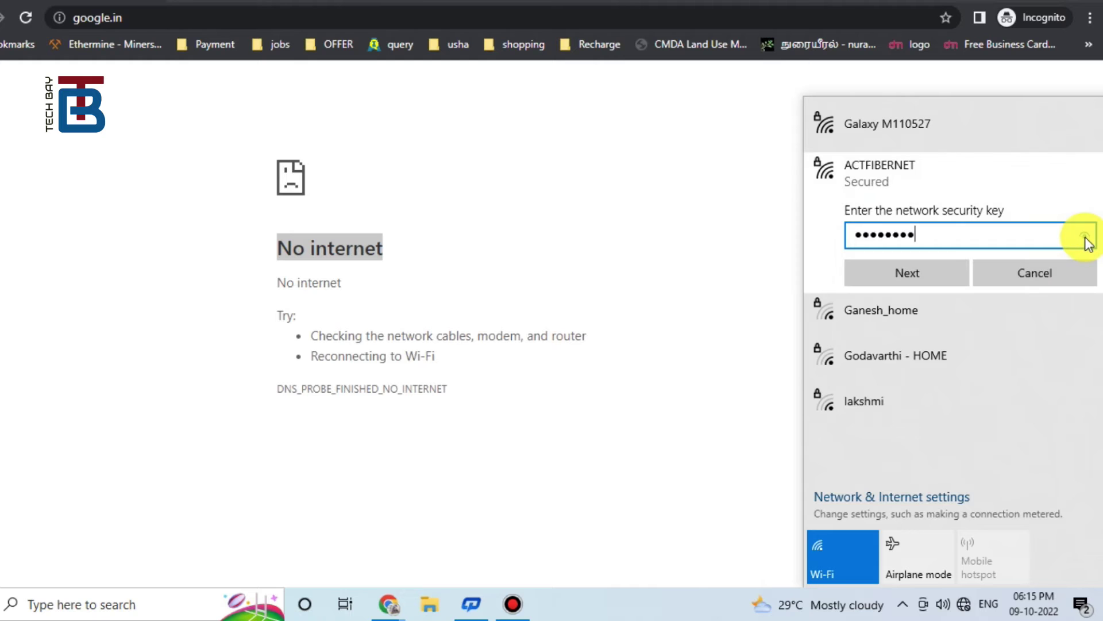
pyautogui.click(1086, 238)
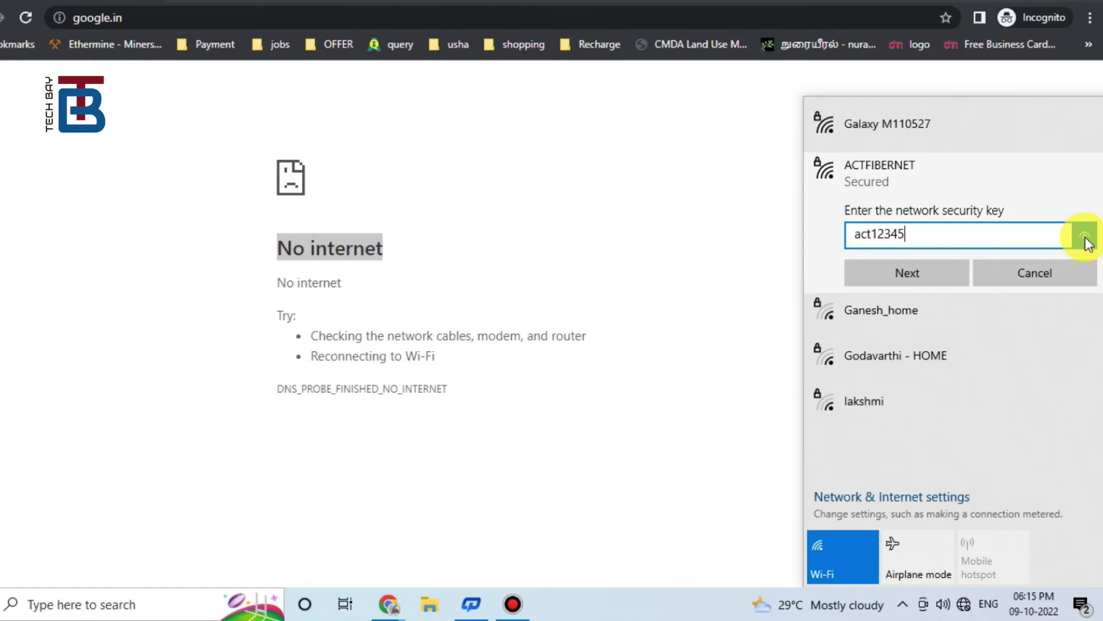
pyautogui.click(932, 274)
pyautogui.click(901, 323)
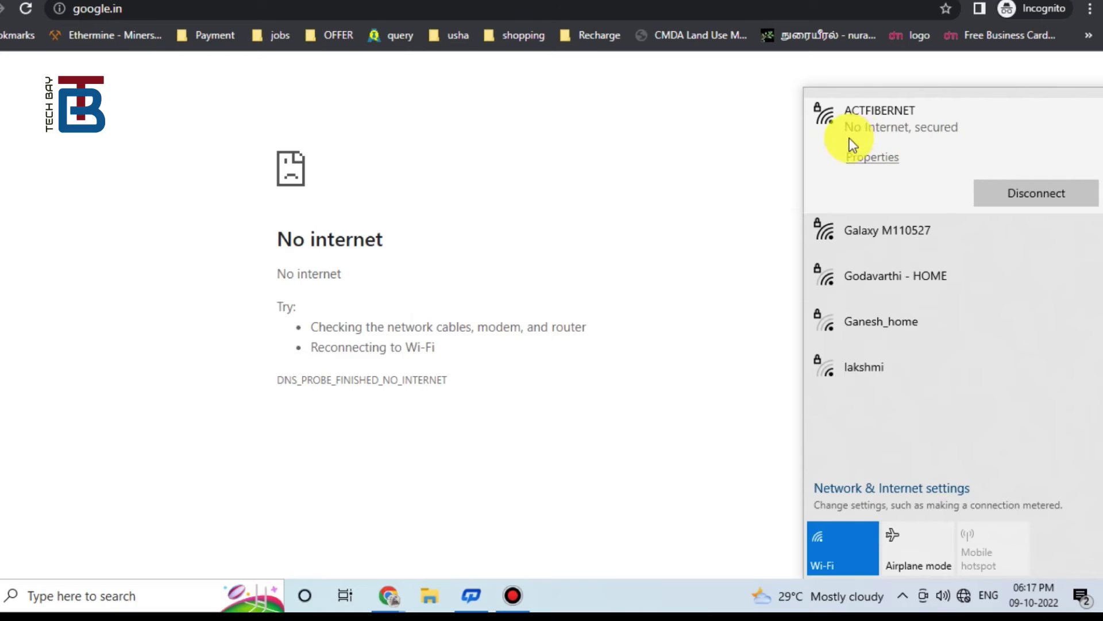
pyautogui.click(734, 123)
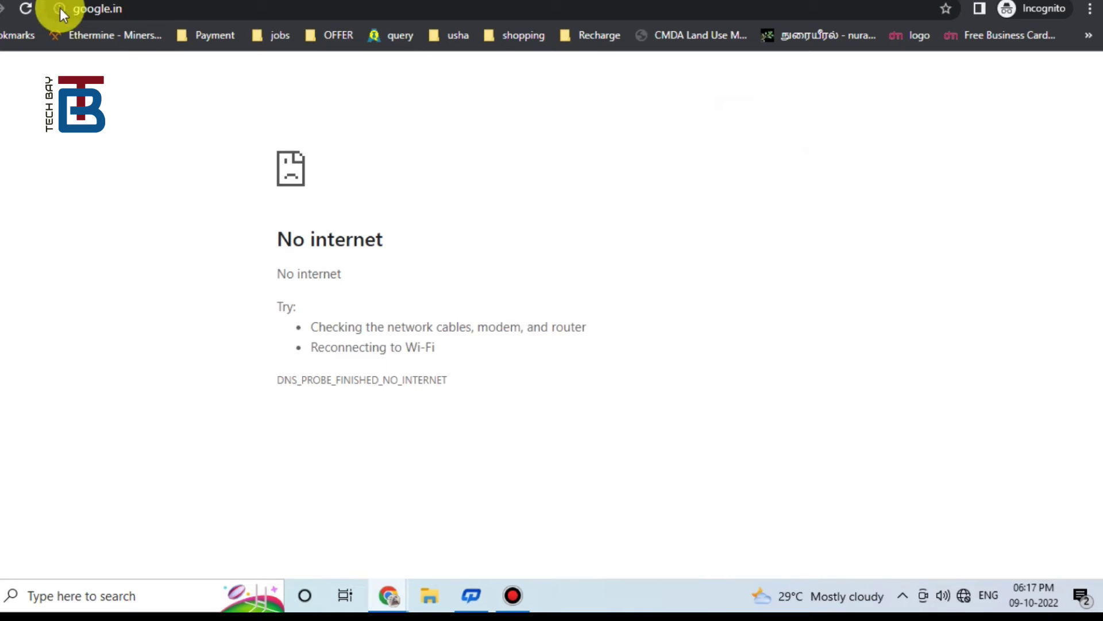
# Step: Load tplinkwifi.net in a new Incognito tab, retrying until the router login page appears
pyautogui.click(179, 1)
pyautogui.write('tplinkwifi.net')
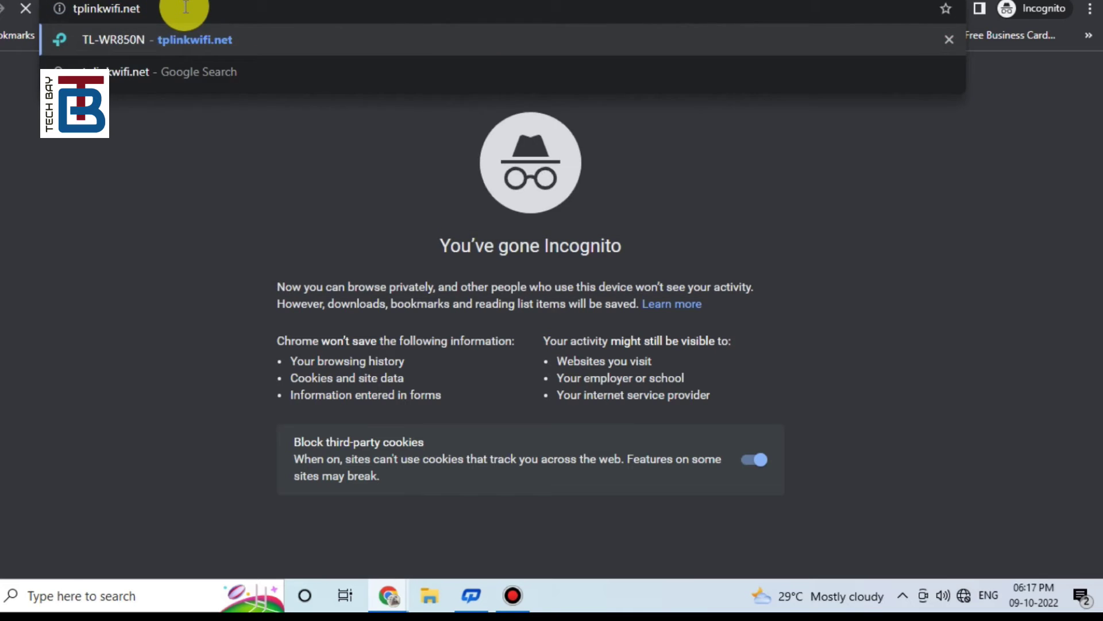
pyautogui.press('Return')
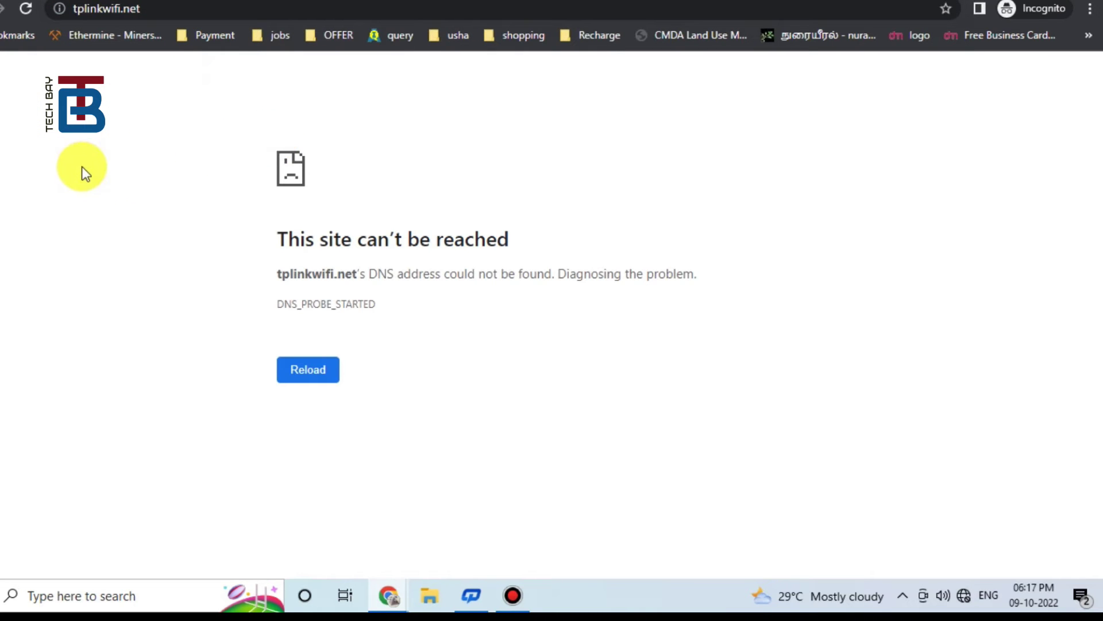
pyautogui.click(229, 12)
pyautogui.click(230, 9)
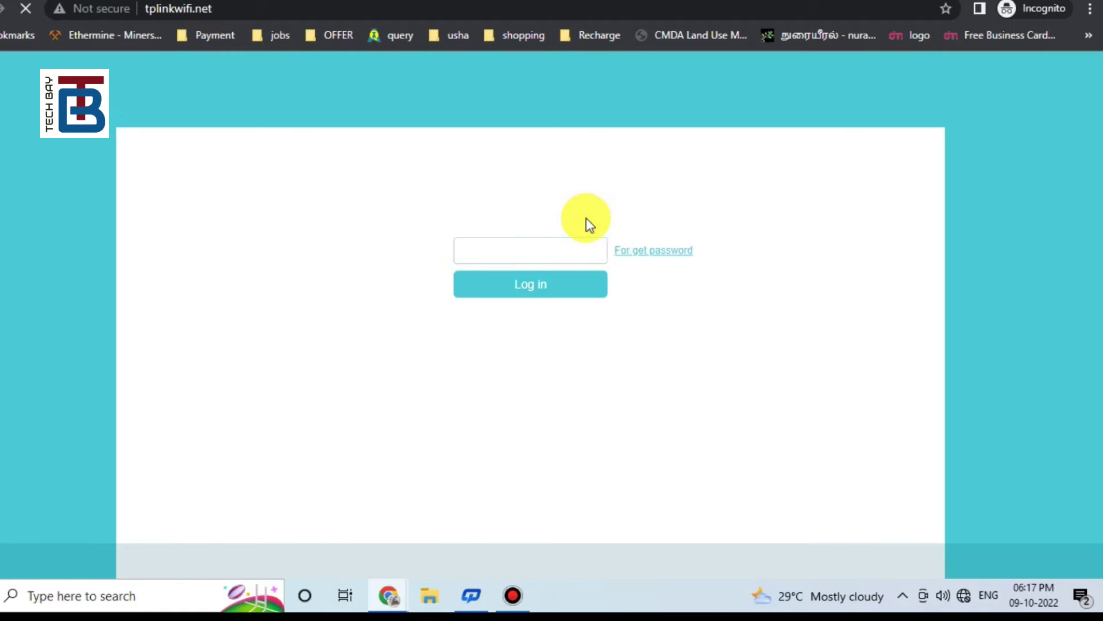
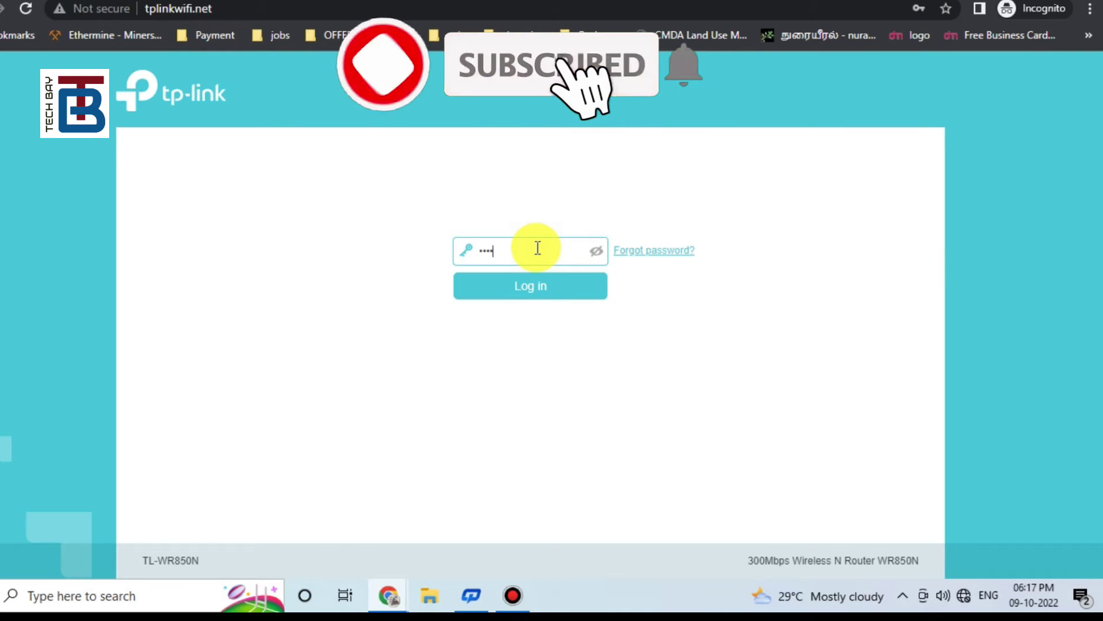
# Step: Enter the router admin password and reveal it to check it
pyautogui.click(598, 251)
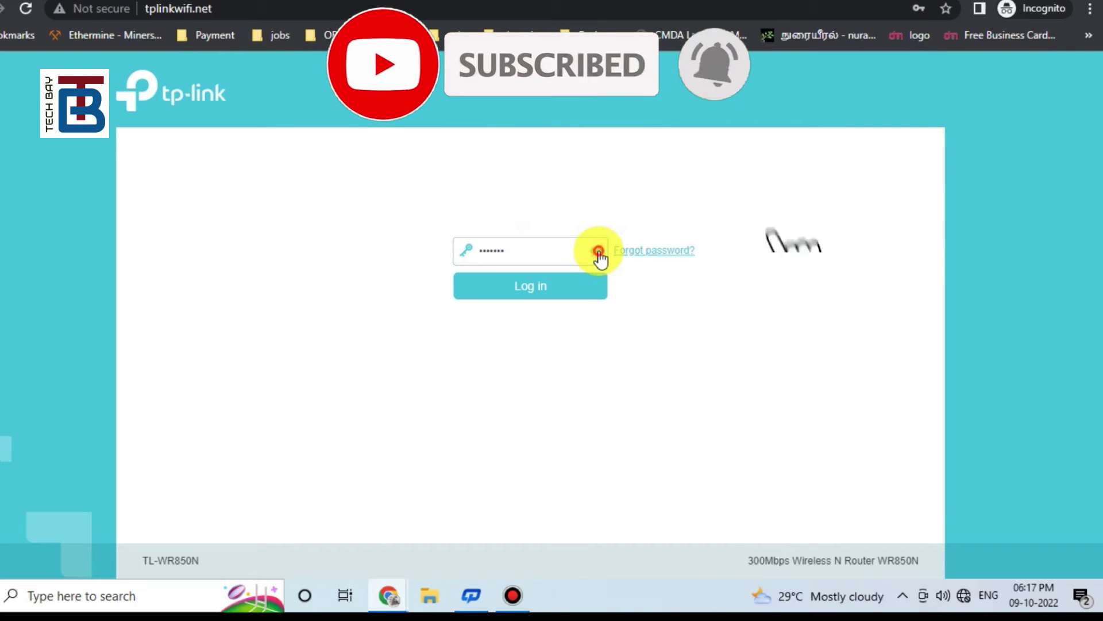
pyautogui.moveTo(539, 255); pyautogui.dragTo(420, 266)
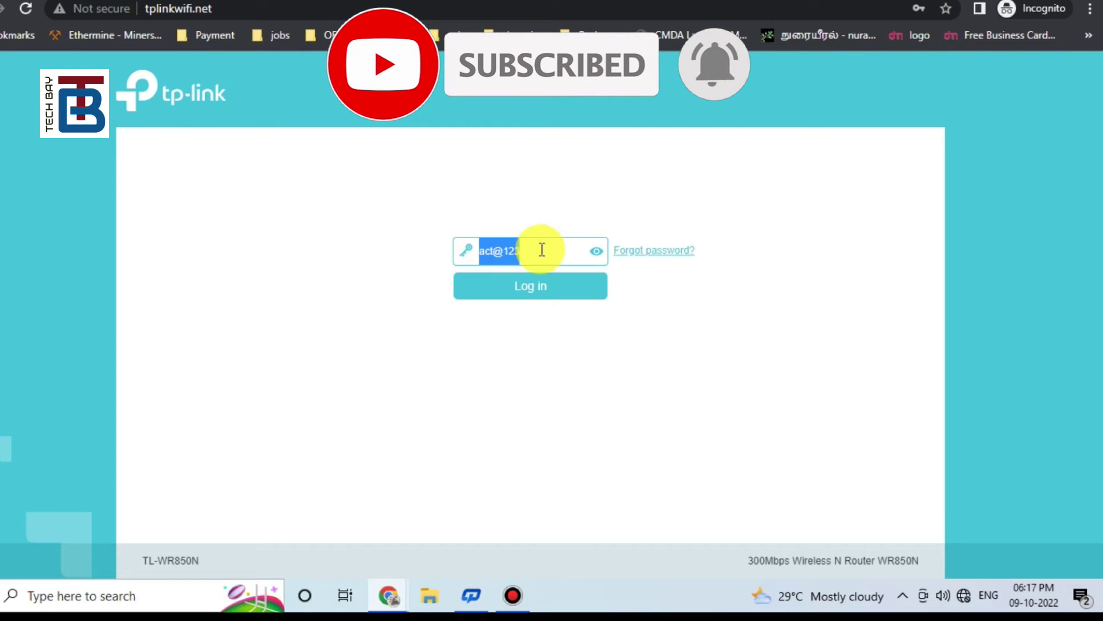
# Step: Log in, tick Enable WDS Bridging under Wireless > Advanced Settings, and scan for access points
pyautogui.click(528, 292)
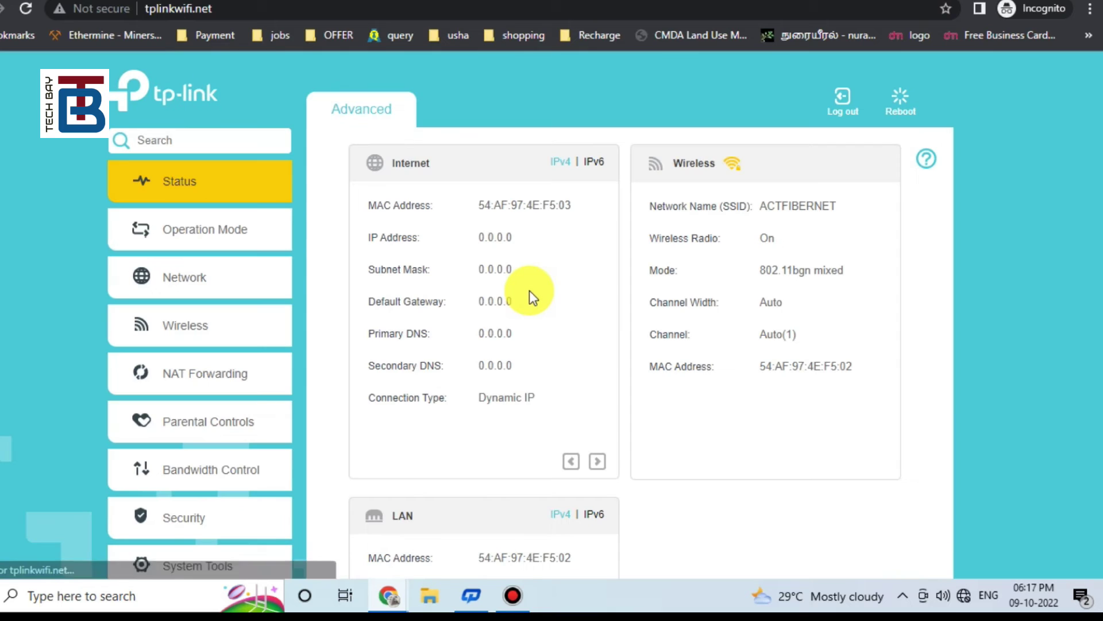
pyautogui.click(181, 325)
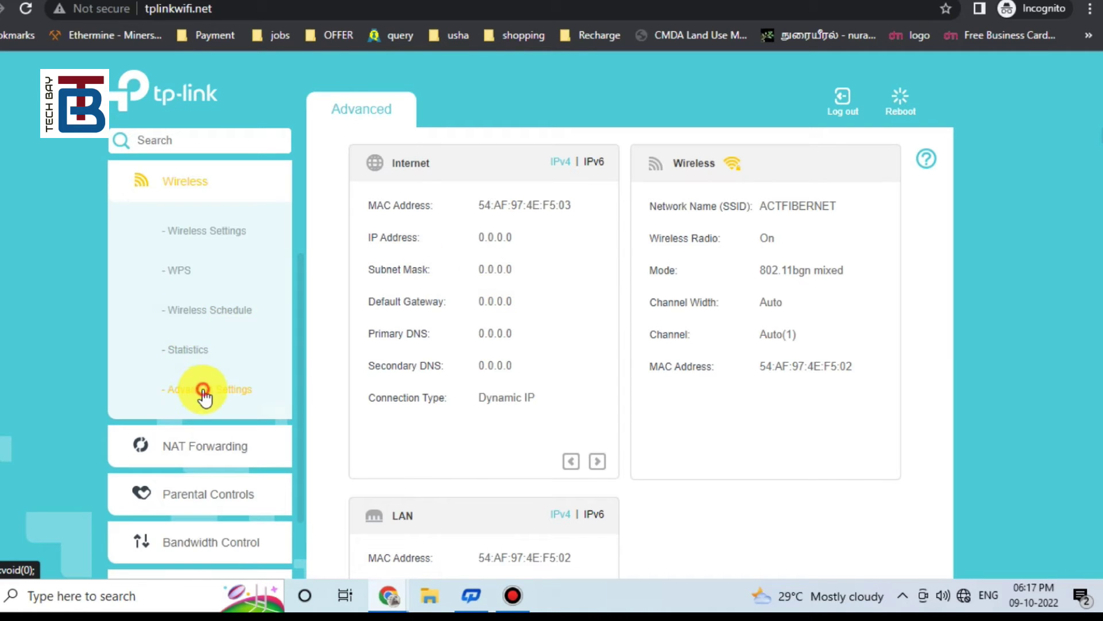
pyautogui.click(204, 395)
pyautogui.scroll(-1, 698, 383)
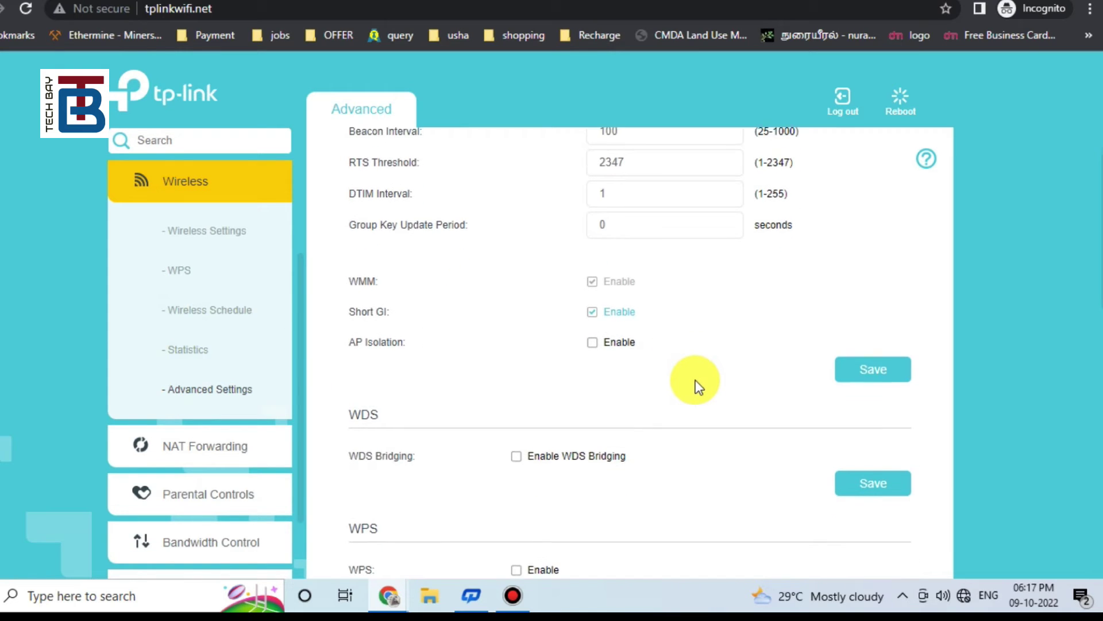
pyautogui.scroll(-1, 696, 380)
pyautogui.click(517, 418)
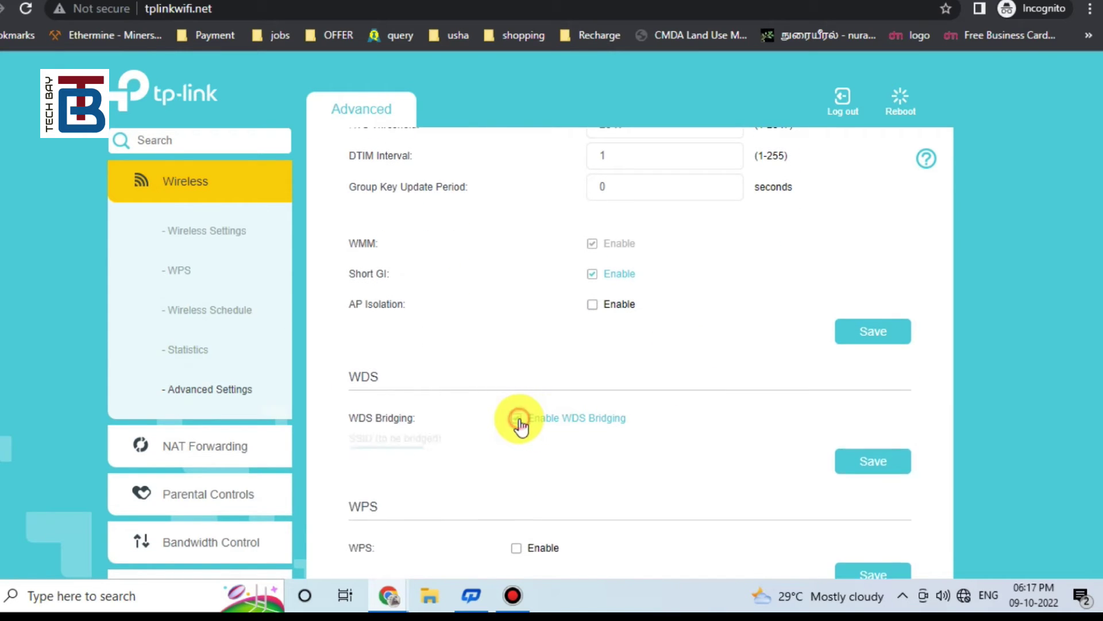
pyautogui.scroll(-2, 517, 423)
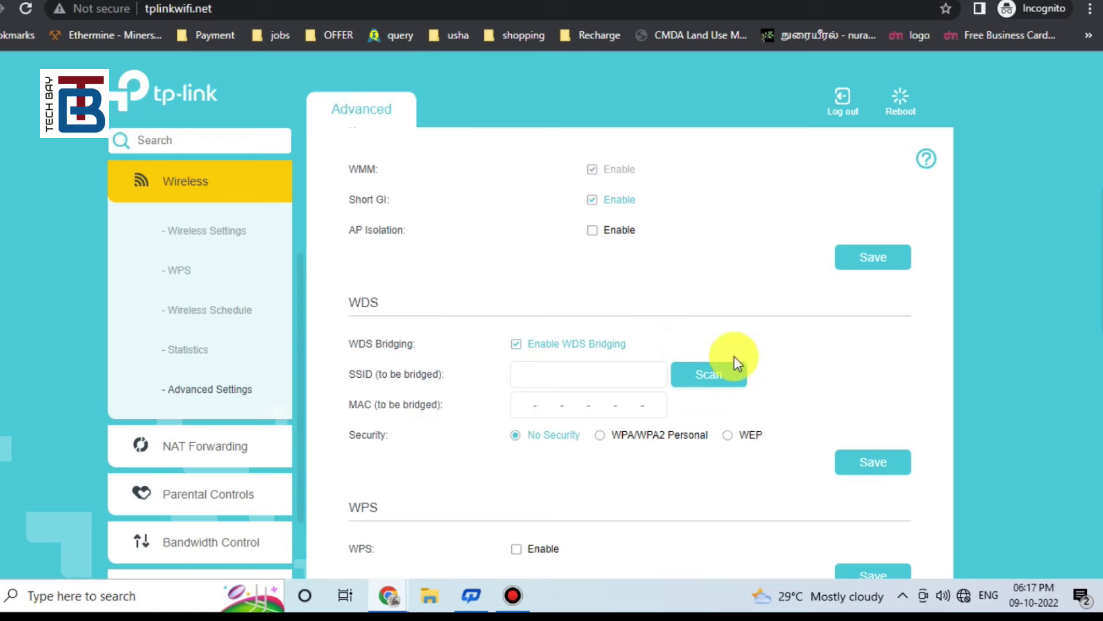
pyautogui.click(712, 374)
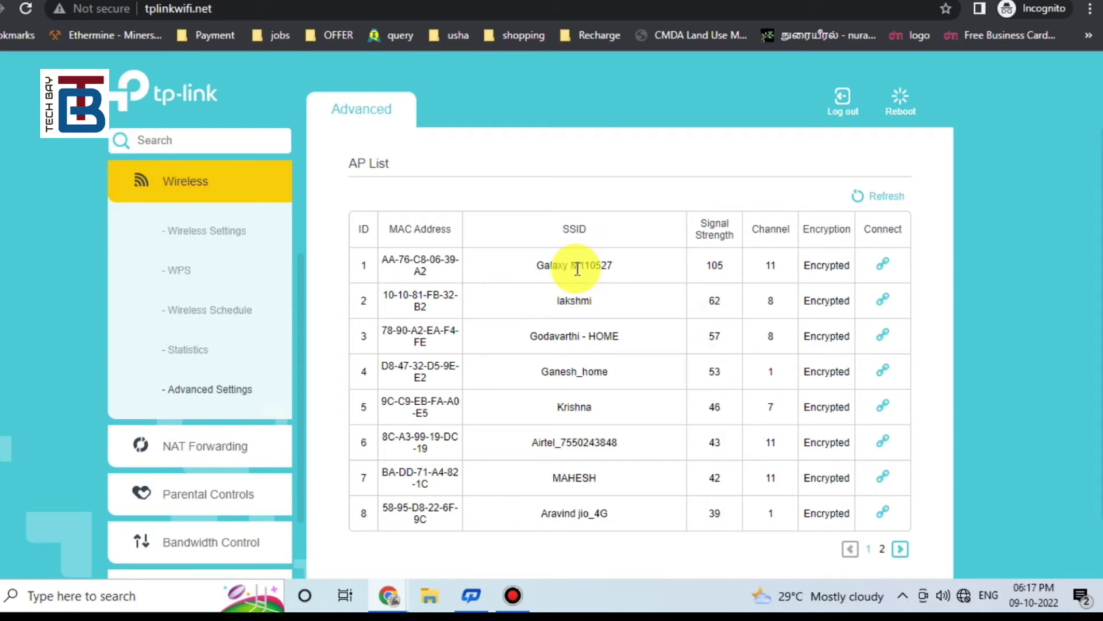
# Step: Connect to Galaxy M110527 from the AP list and accept switching the router to its channel 11
pyautogui.moveTo(628, 267); pyautogui.dragTo(522, 266)
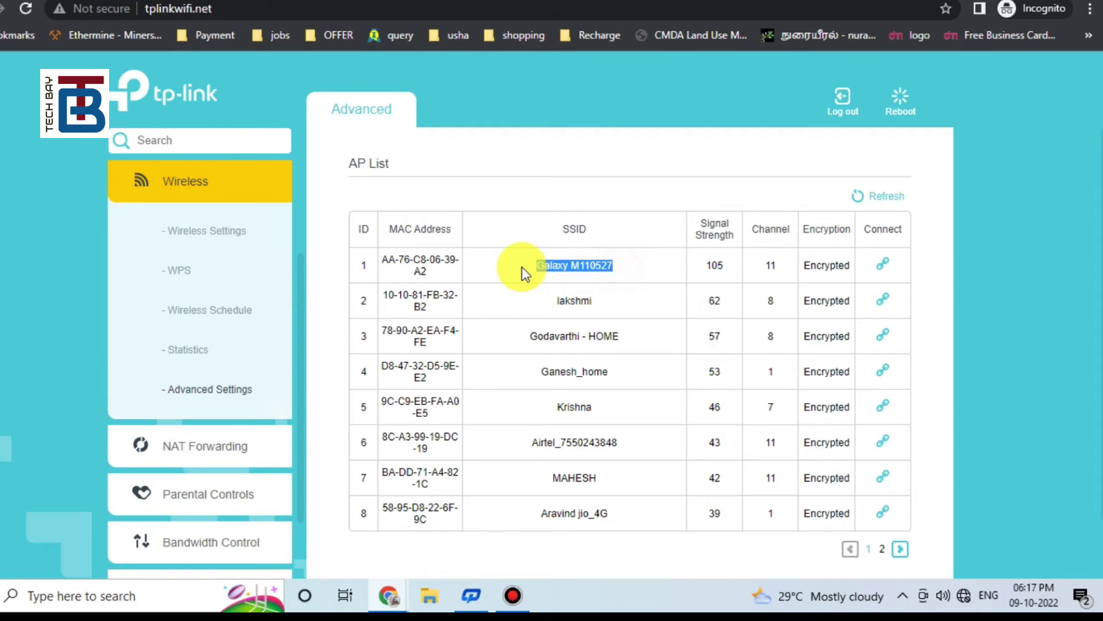
pyautogui.doubleClick(783, 268)
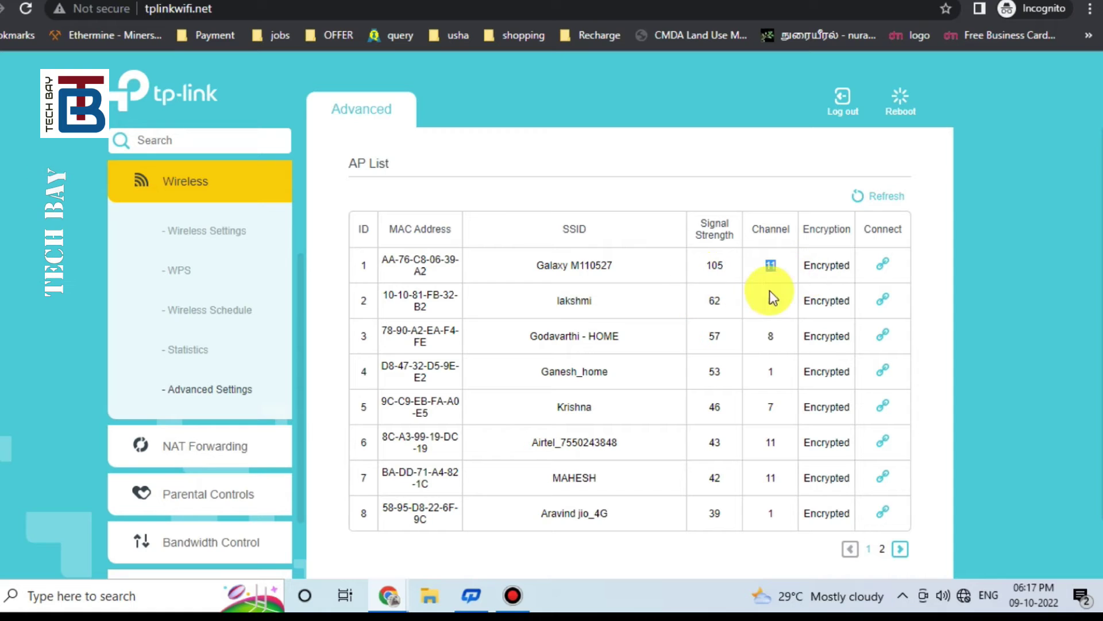
pyautogui.moveTo(850, 267); pyautogui.dragTo(410, 280)
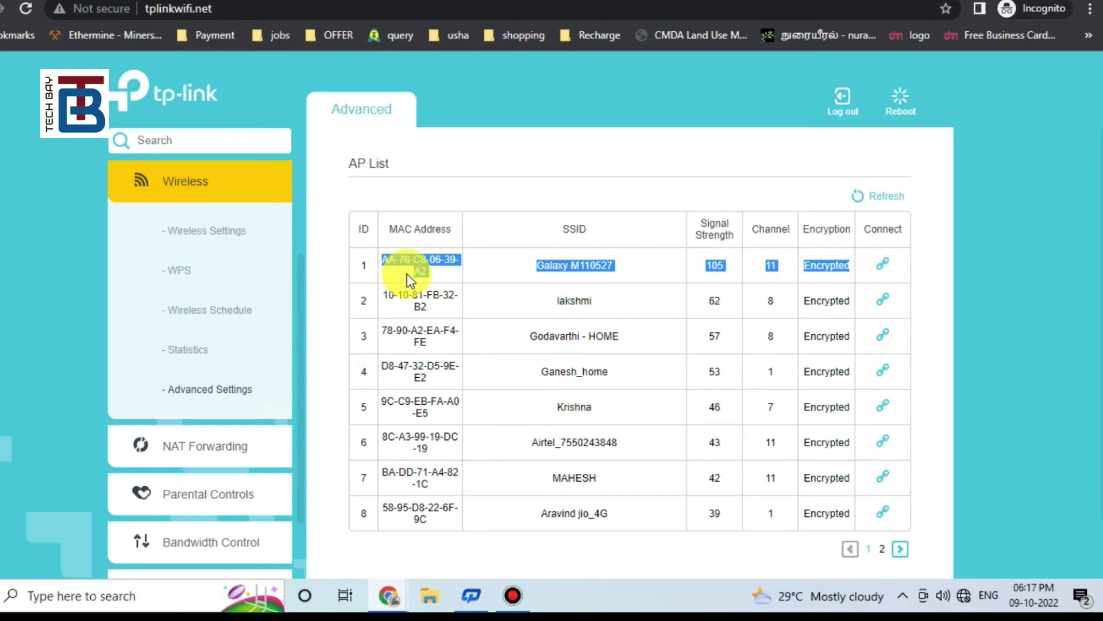
pyautogui.click(884, 268)
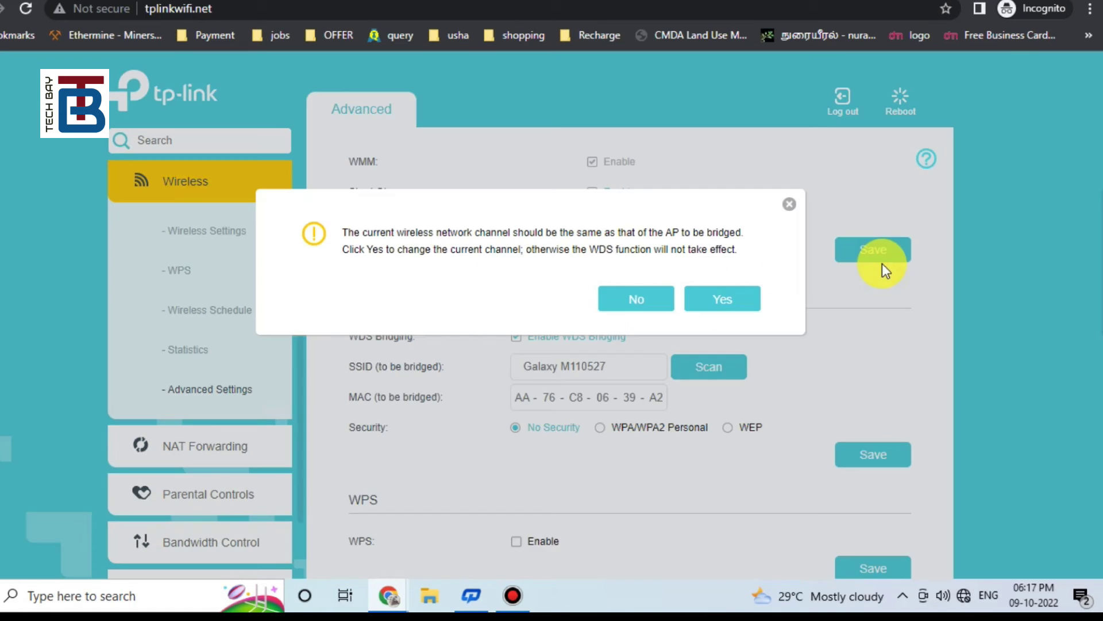
pyautogui.click(727, 300)
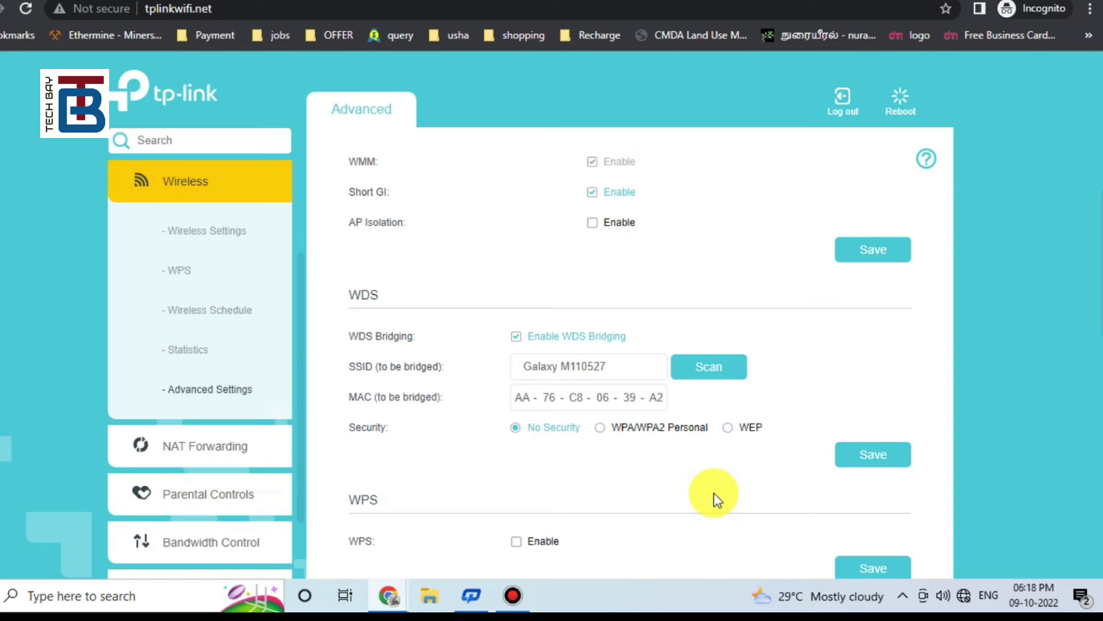
# Step: Set WDS security to WPA/WPA2 Personal with the hotspot's password and save
pyautogui.click(604, 434)
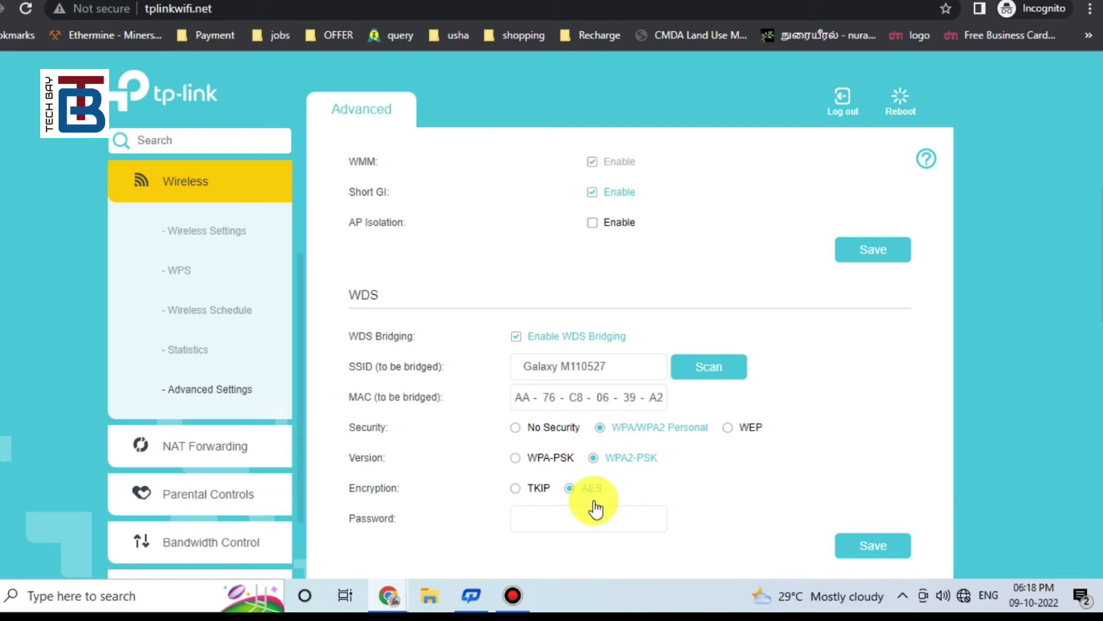
pyautogui.click(590, 522)
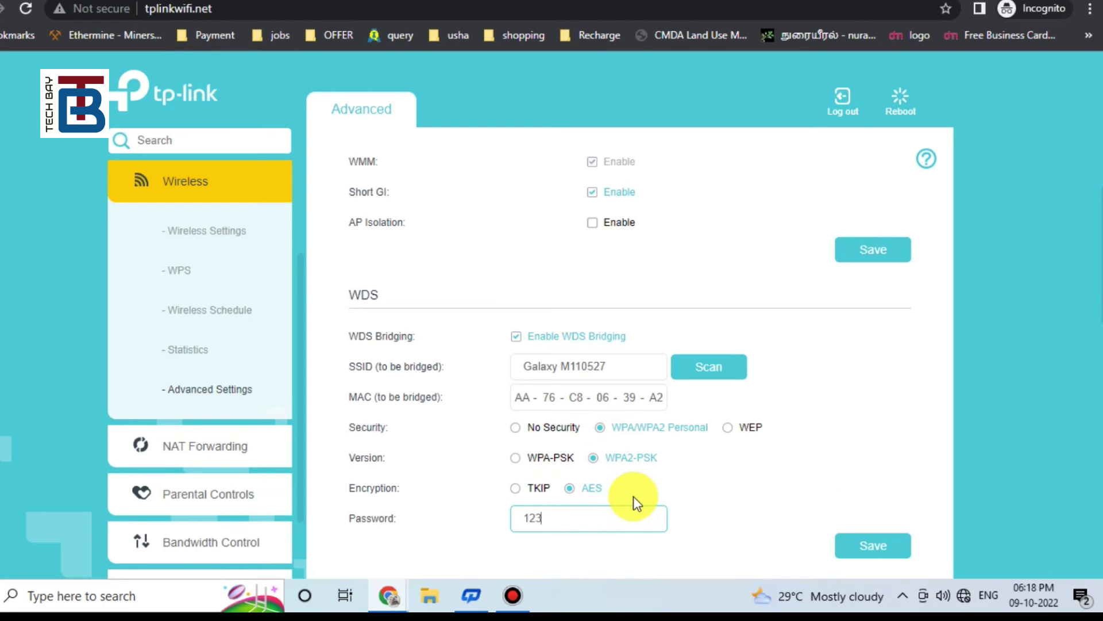
pyautogui.click(876, 545)
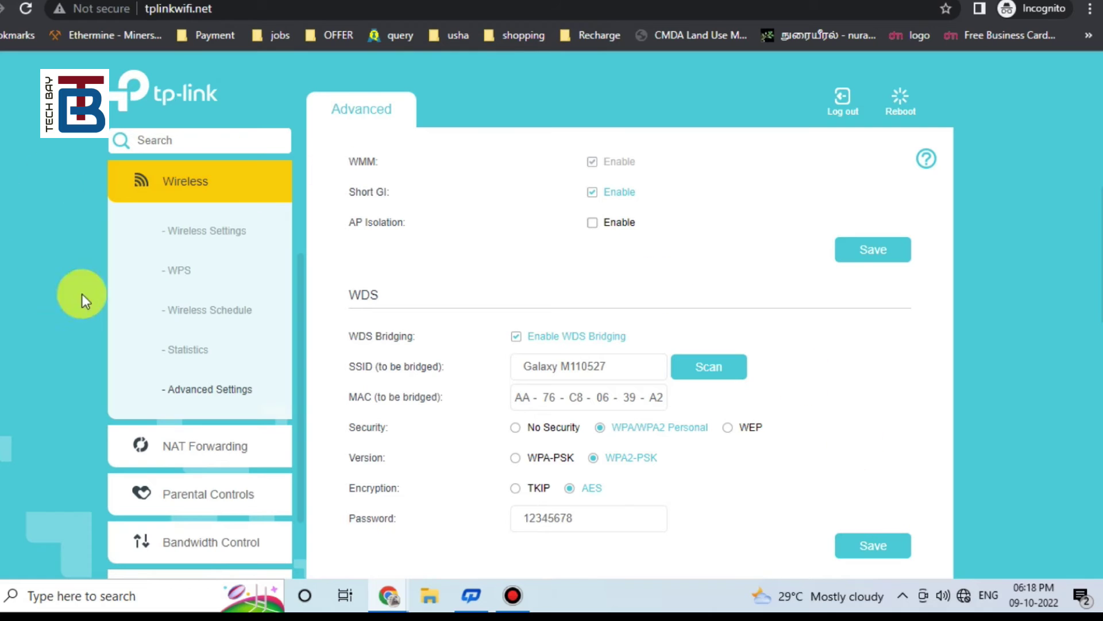
pyautogui.click(203, 233)
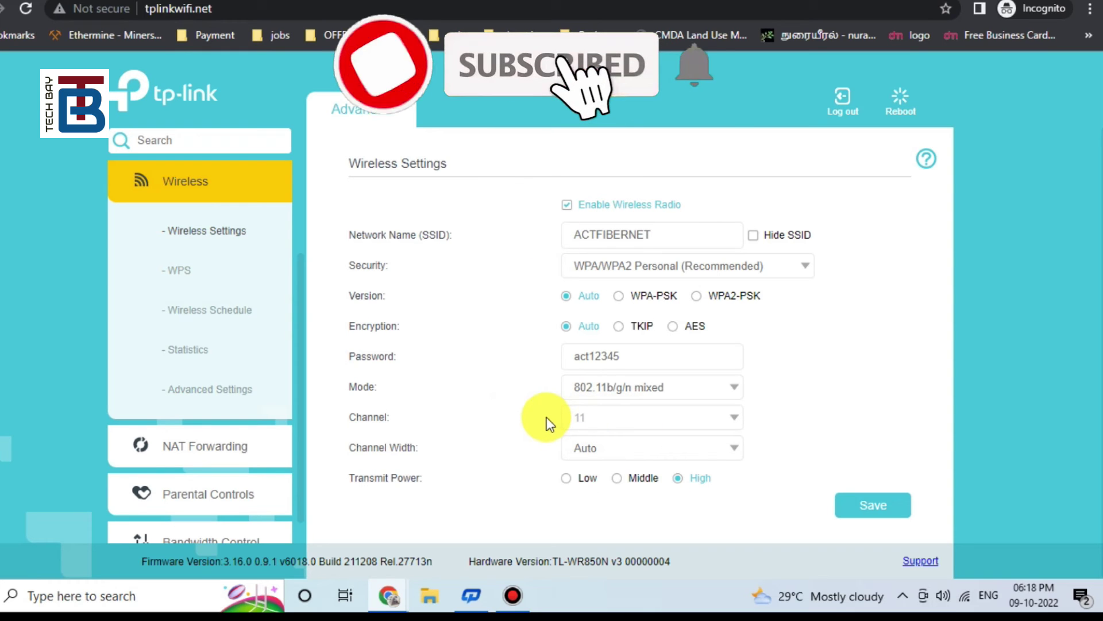
# Step: Uncheck DHCP Enable under Network > LAN Settings and save the change
pyautogui.click(172, 183)
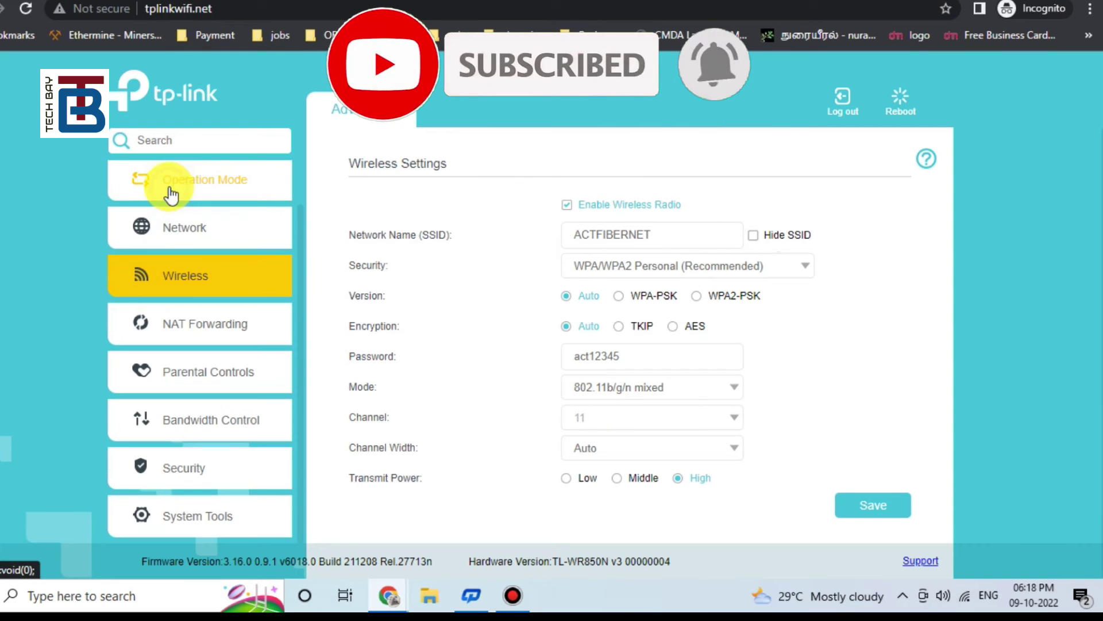
pyautogui.click(184, 227)
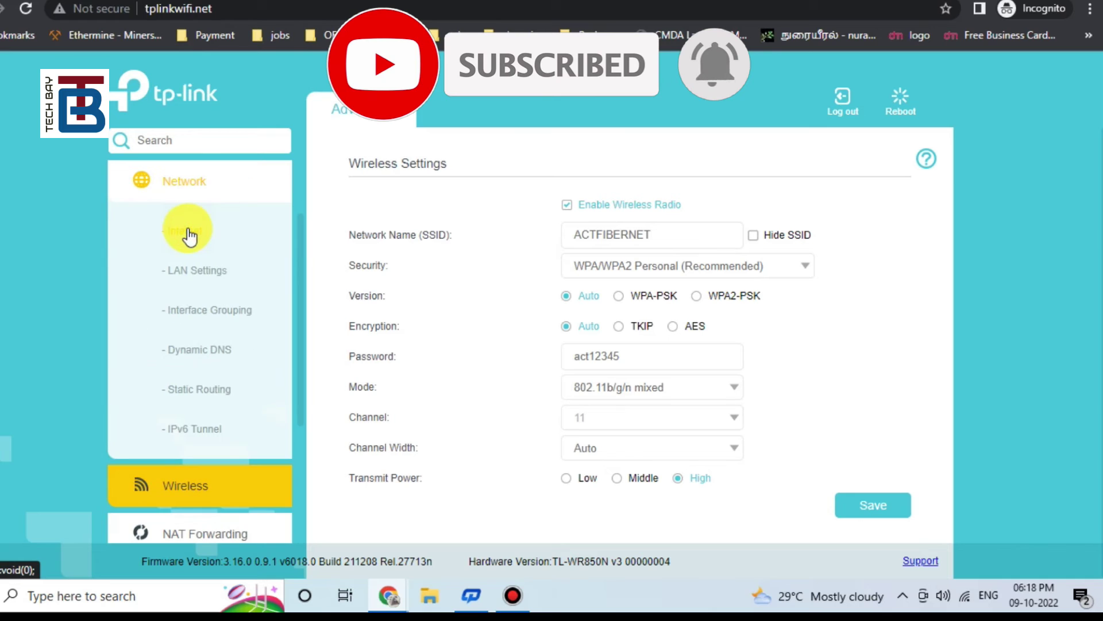
pyautogui.click(187, 271)
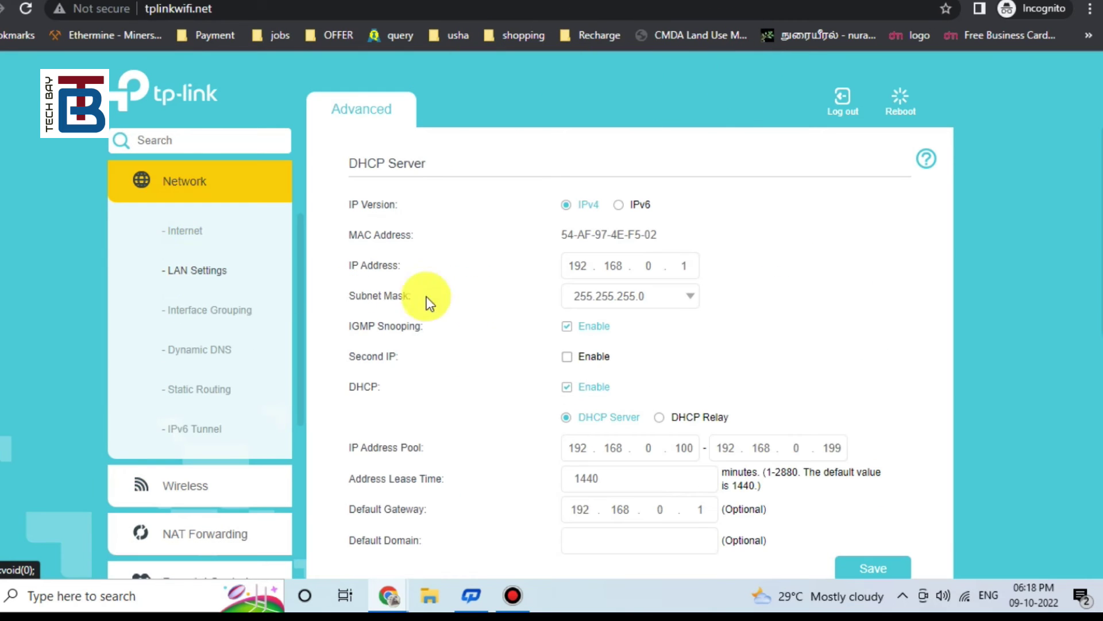
pyautogui.doubleClick(361, 387)
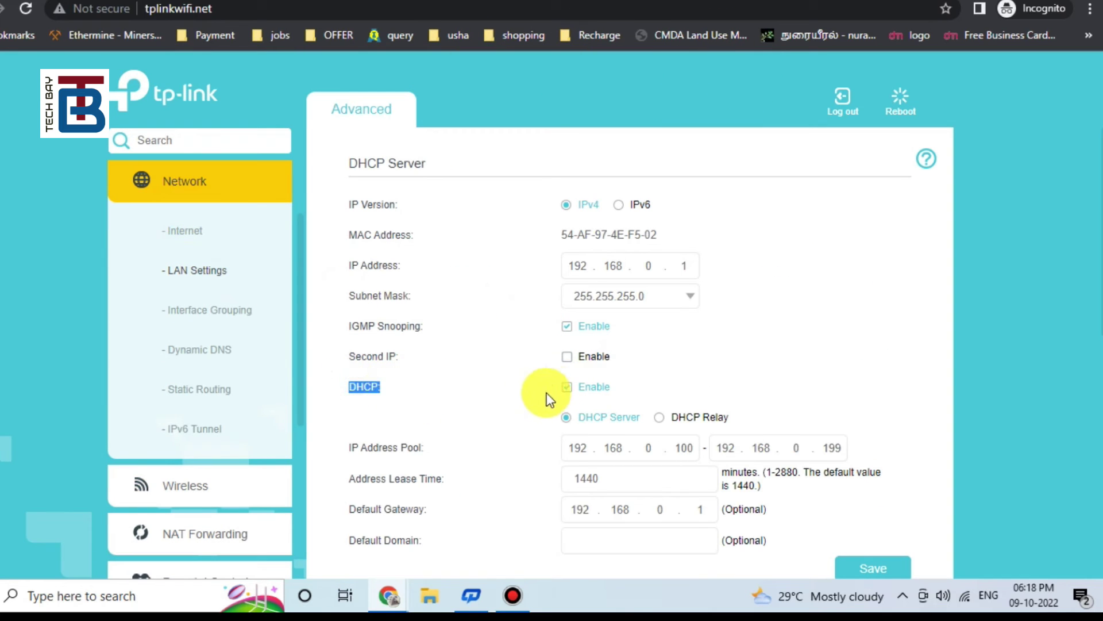
pyautogui.click(568, 387)
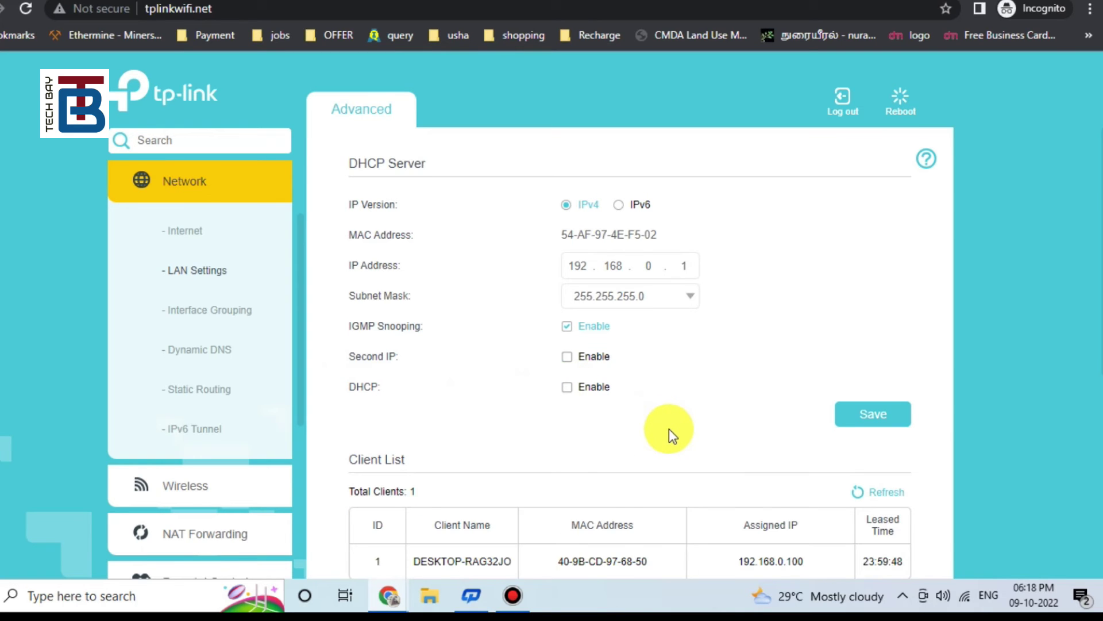
pyautogui.scroll(-1, 669, 428)
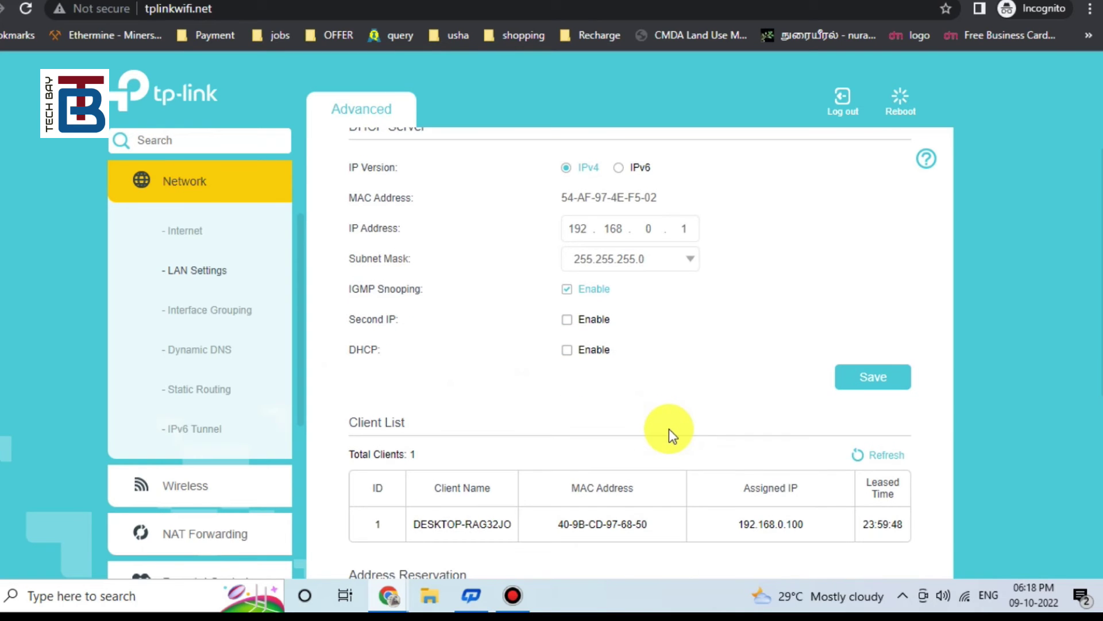
pyautogui.click(872, 379)
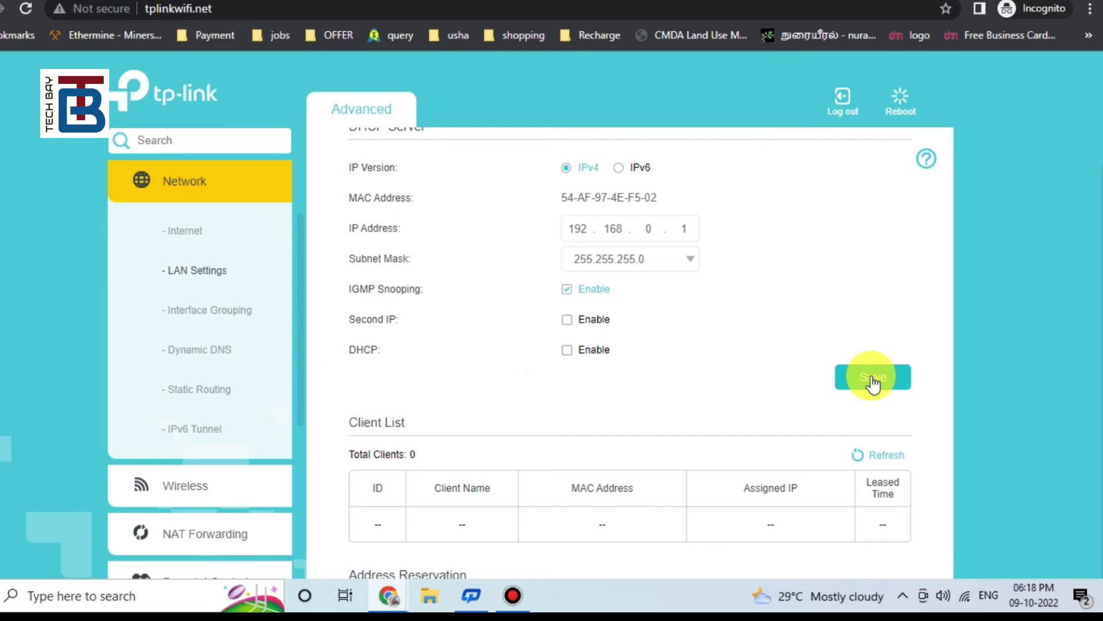
pyautogui.click(195, 181)
pyautogui.click(192, 310)
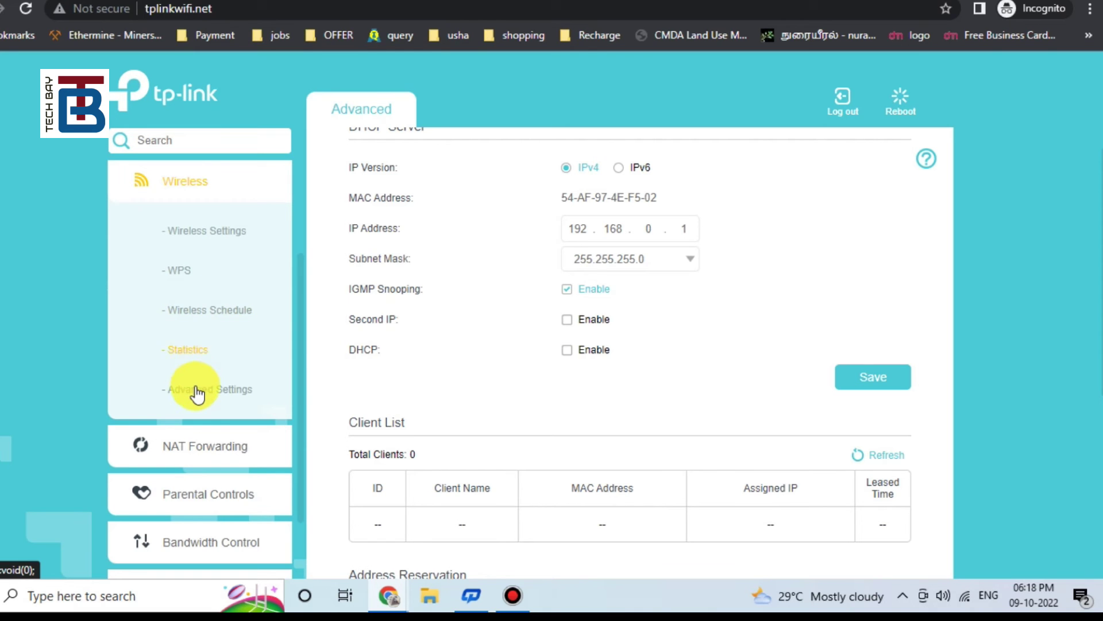
# Step: Resave the WDS bridge to Galaxy M110527 (WPA2-PSK AES) on the Wireless Advanced Settings page
pyautogui.click(197, 389)
pyautogui.scroll(-5, 767, 388)
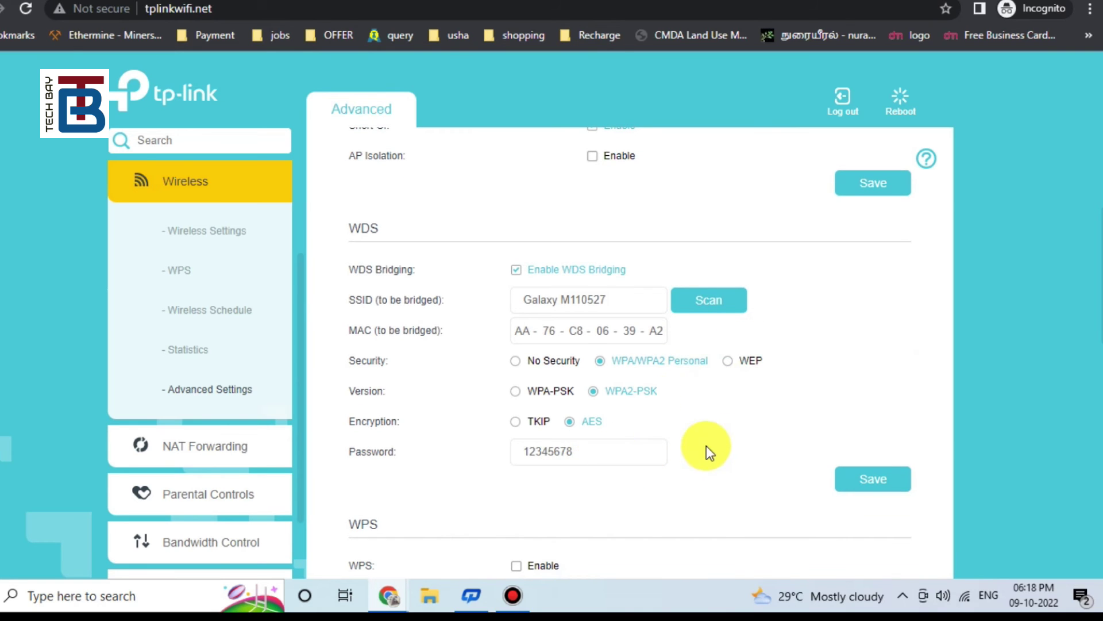
pyautogui.scroll(1, 706, 446)
pyautogui.scroll(-1, 706, 446)
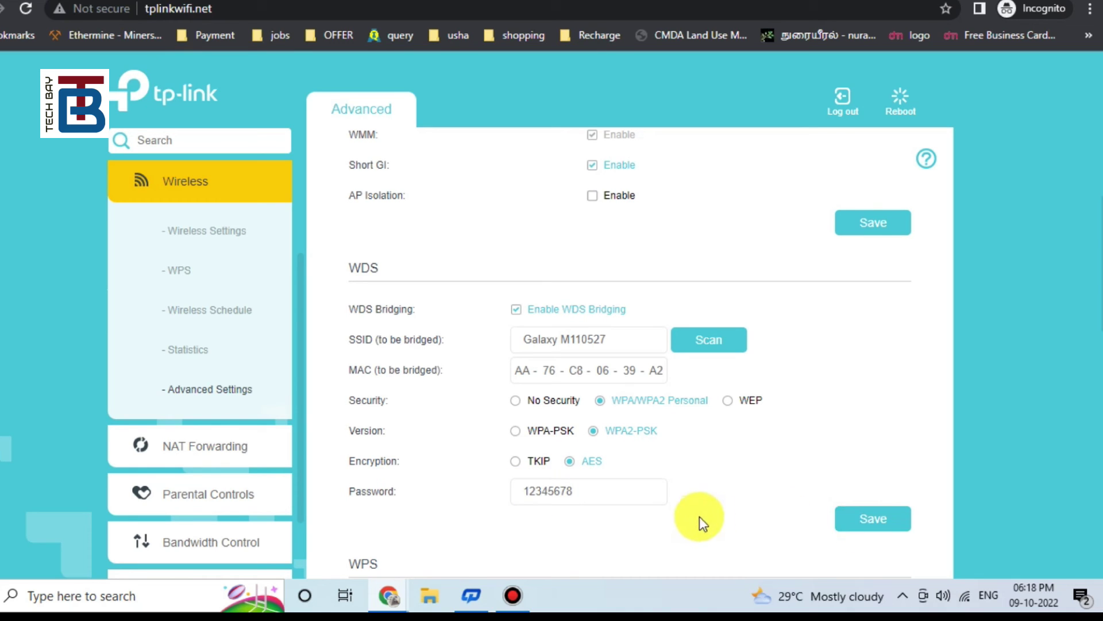
pyautogui.click(873, 518)
pyautogui.scroll(1, 735, 505)
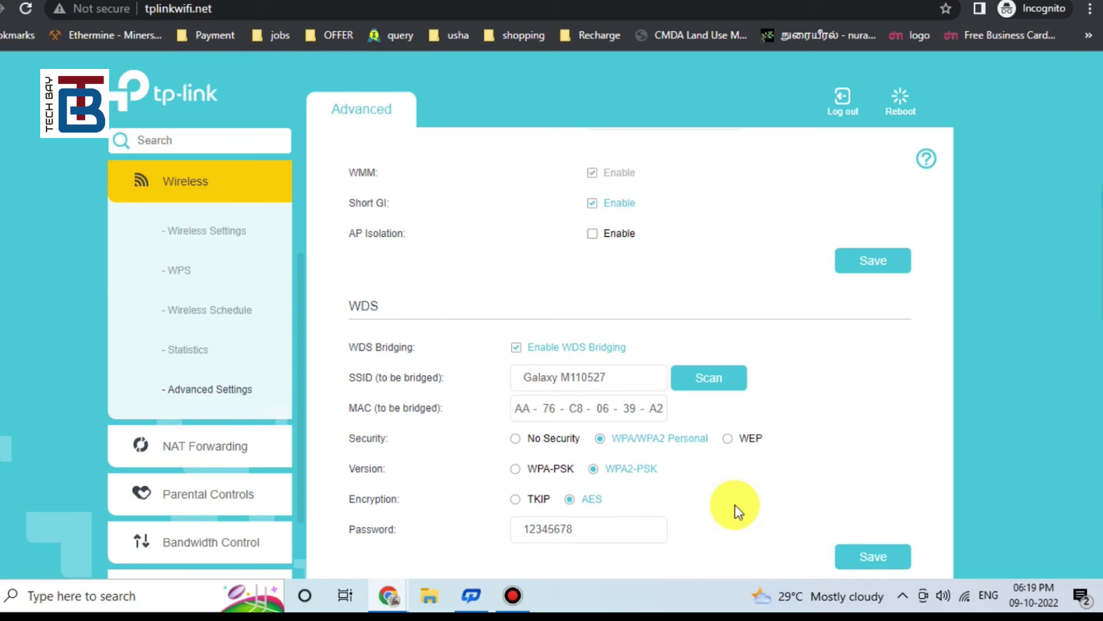
pyautogui.doubleClick(603, 526)
pyautogui.click(763, 510)
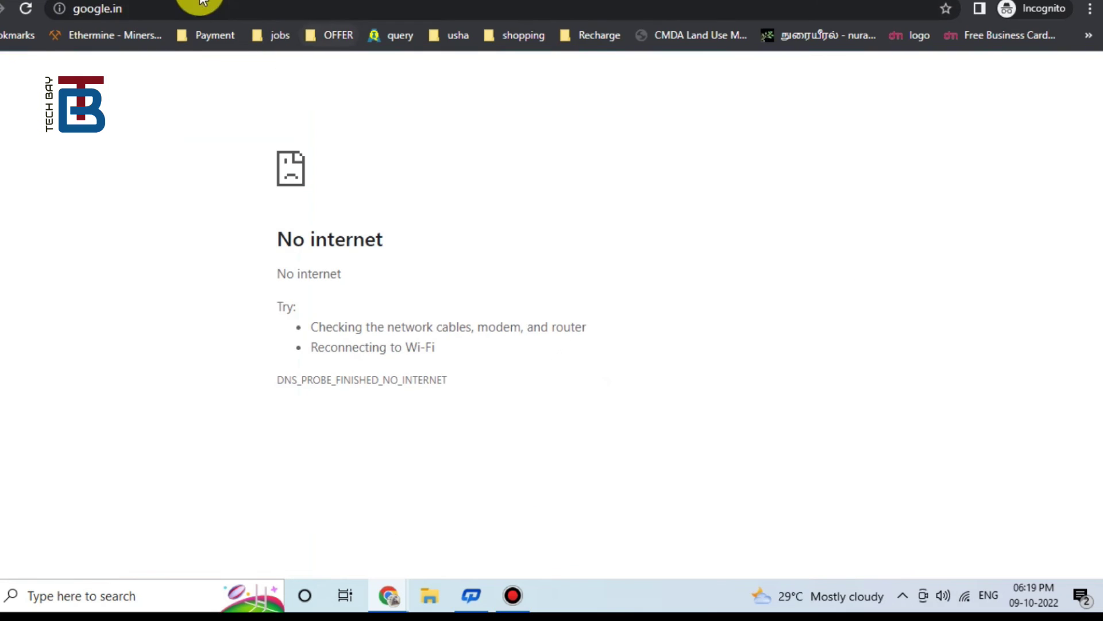
# Step: Reload google.in and search for 'youtube'
pyautogui.click(197, 7)
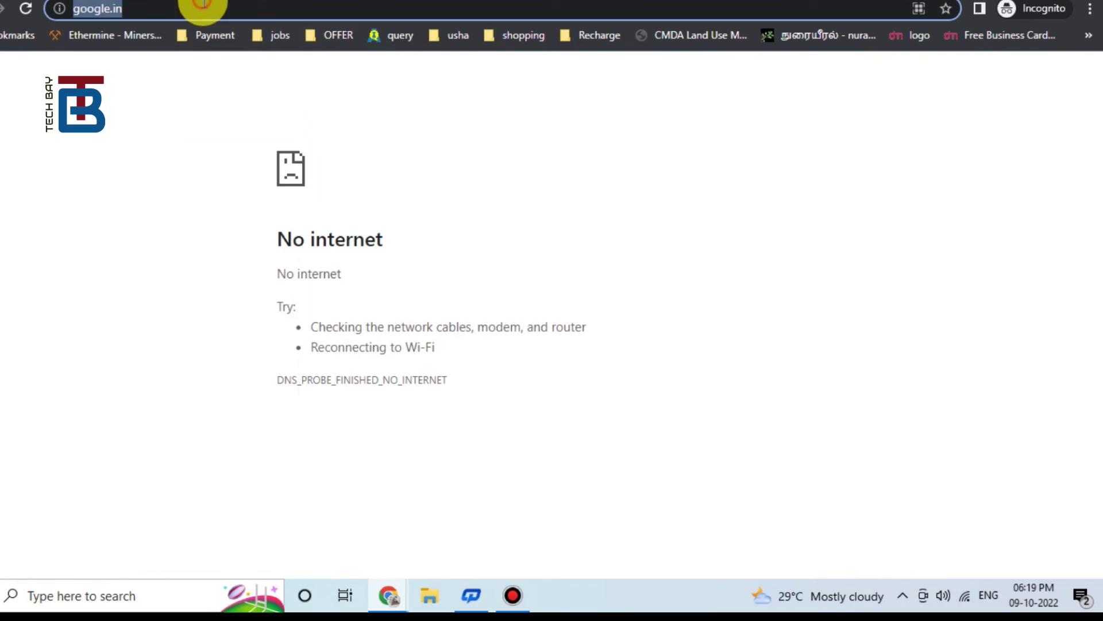
pyautogui.click(253, 9)
pyautogui.press('Return')
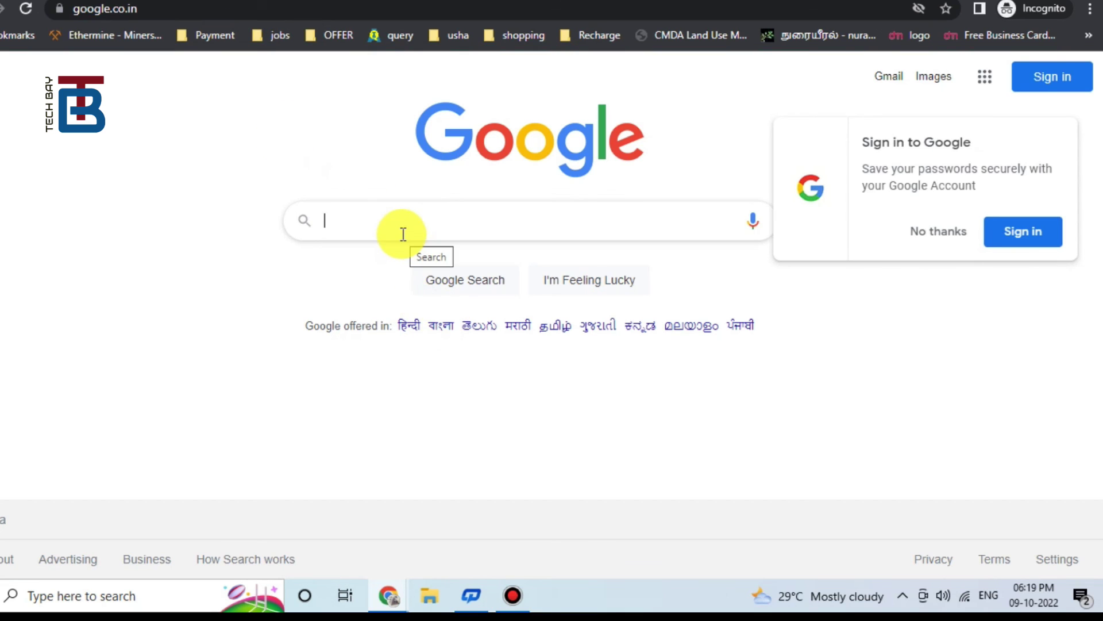
pyautogui.write('youtube')
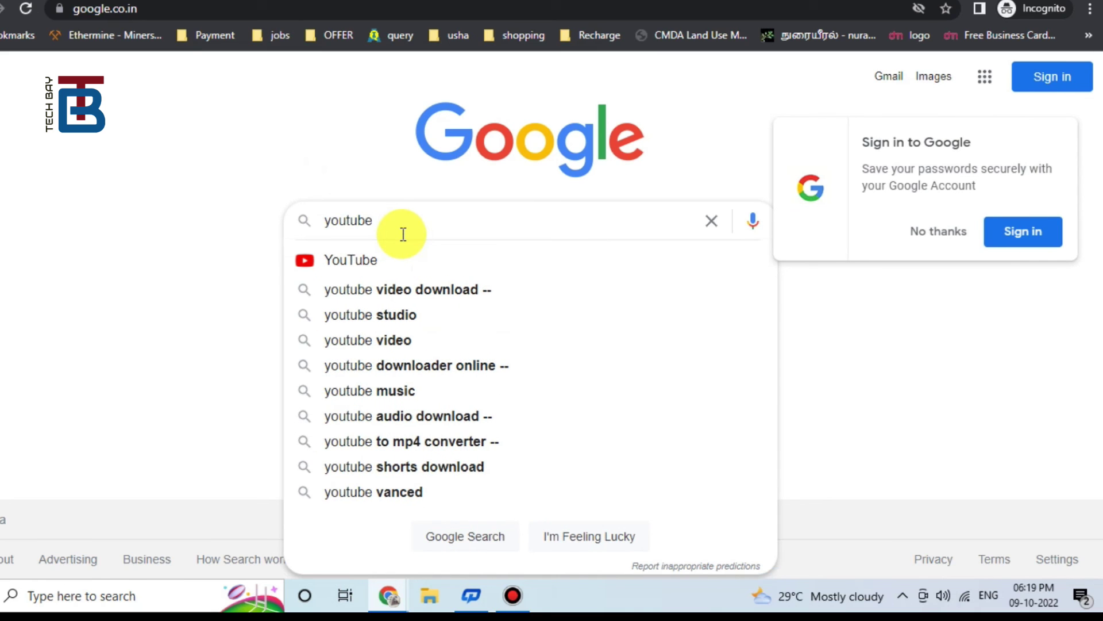
pyautogui.click(384, 262)
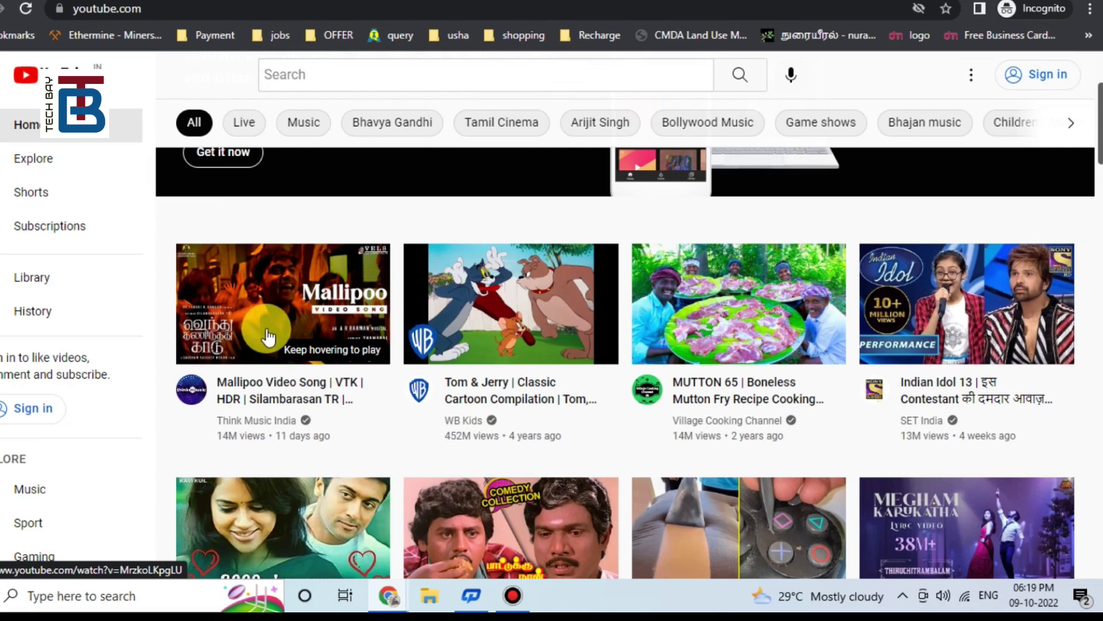
# Step: Play the Mr Bean 'Ice Cream' episode from the YouTube home page
pyautogui.scroll(-5, 282, 329)
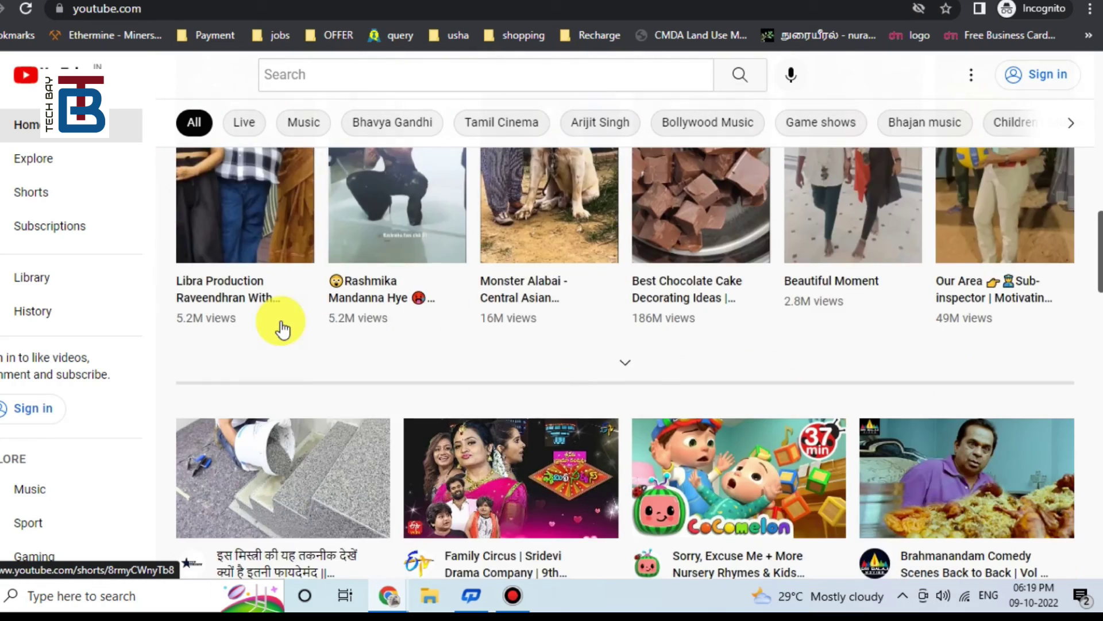
pyautogui.scroll(-12, 282, 329)
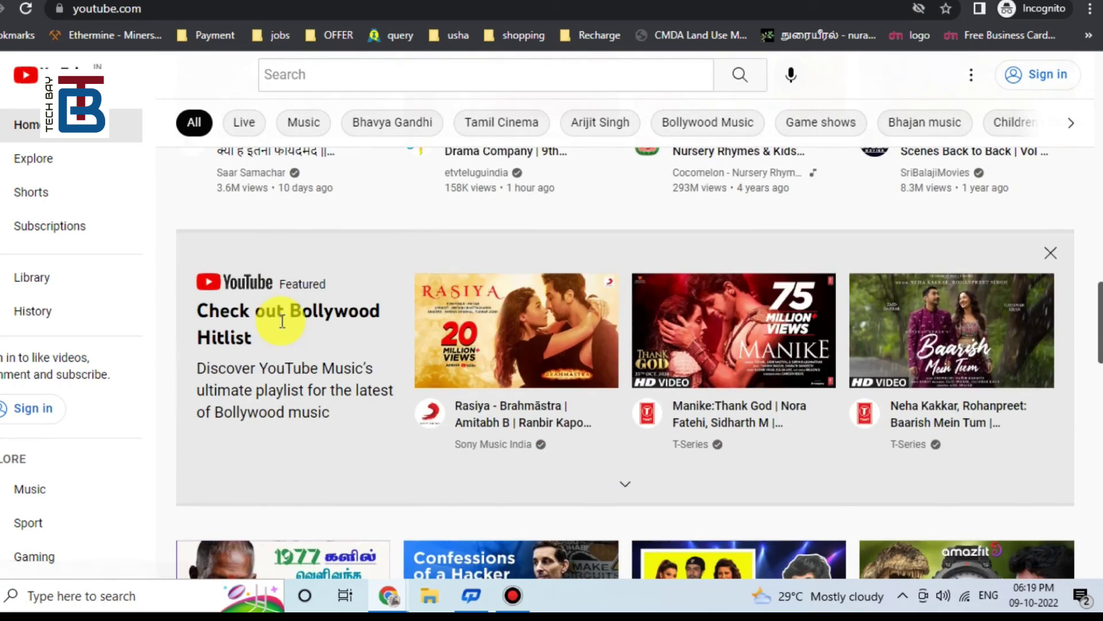
pyautogui.scroll(-3, 281, 329)
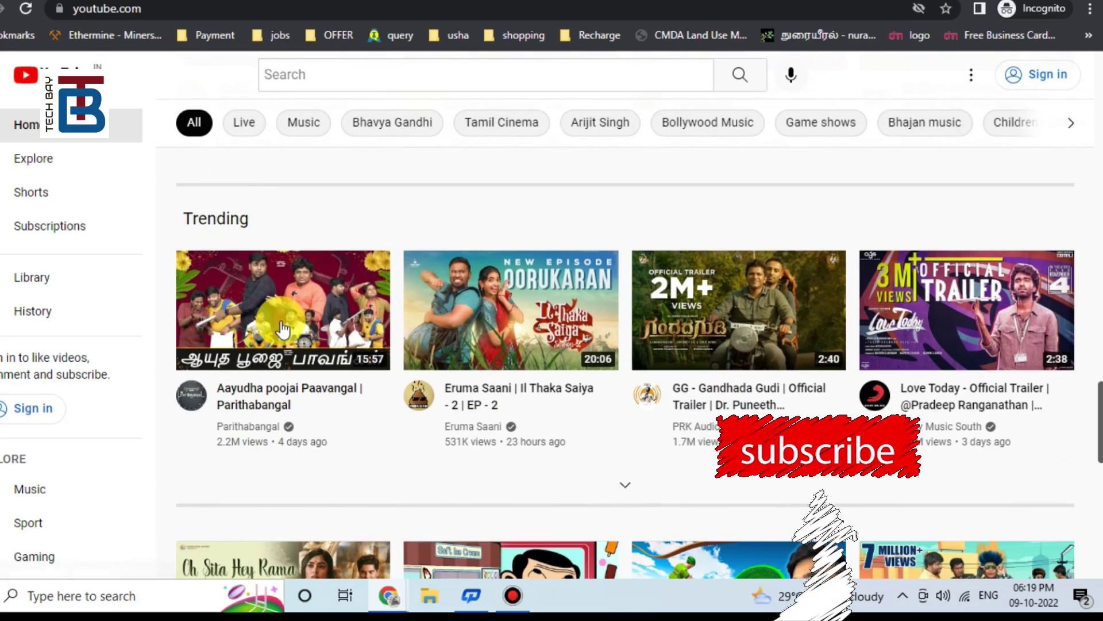
pyautogui.scroll(-3, 281, 329)
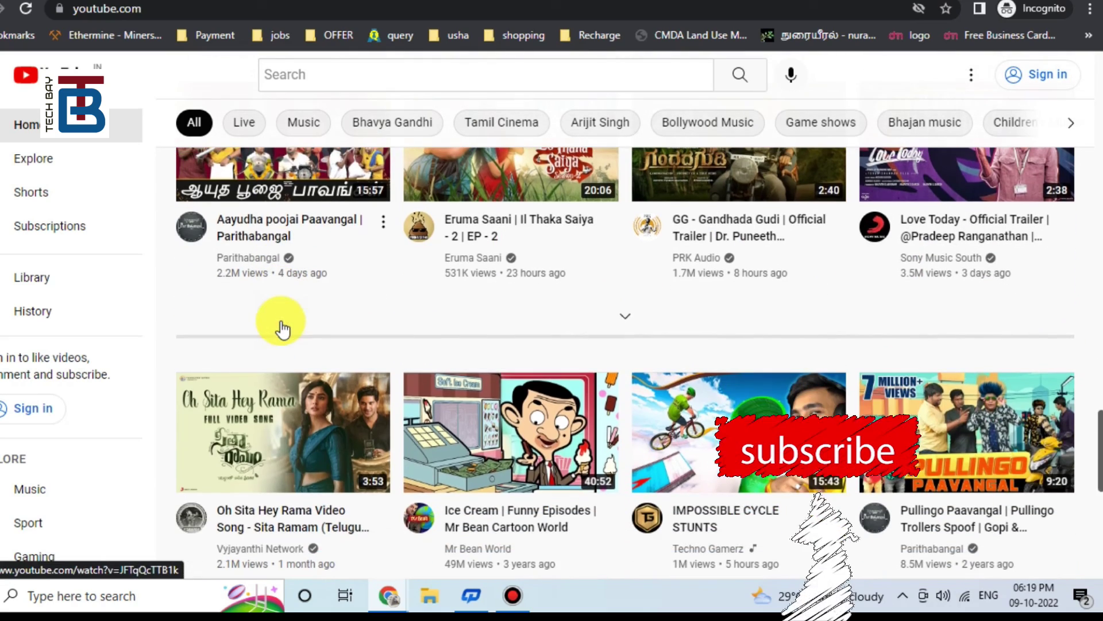
pyautogui.click(463, 402)
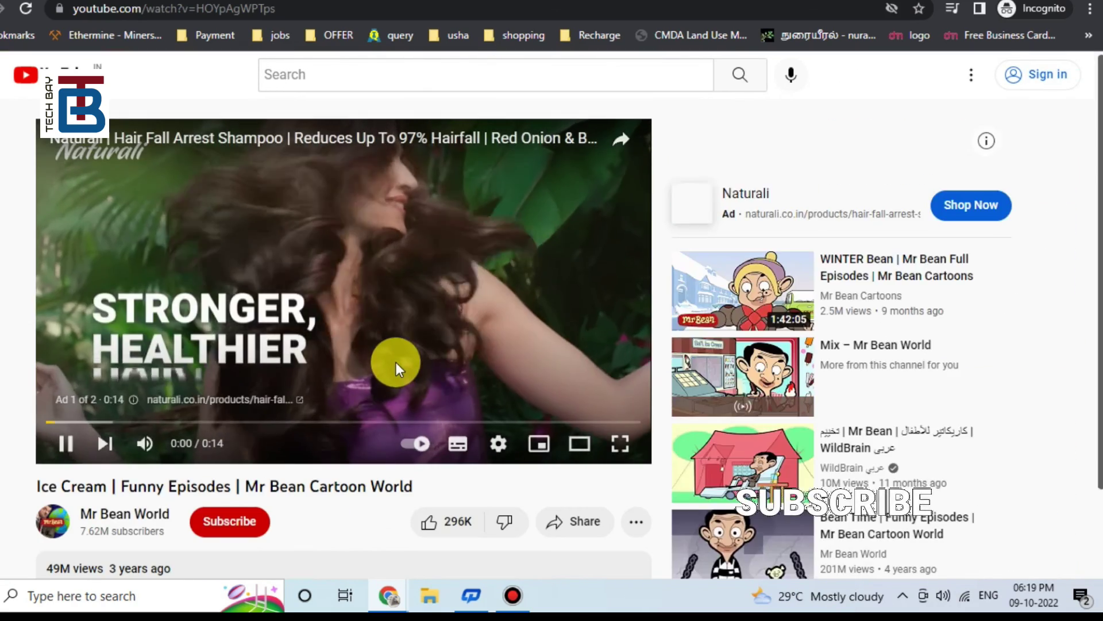